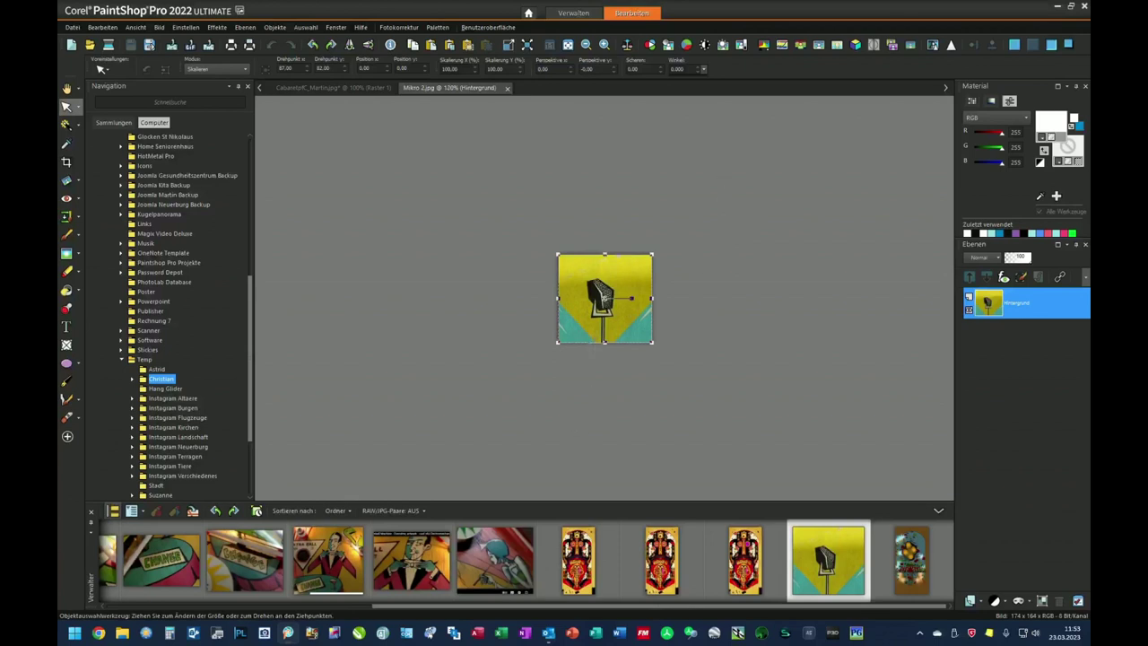
Make a rectangular selection around the microphone head in Mikro 2.jpg and copy it.
{"action": "scroll", "coordinate": [632, 298], "scroll_direction": "up", "scroll_amount": 3}
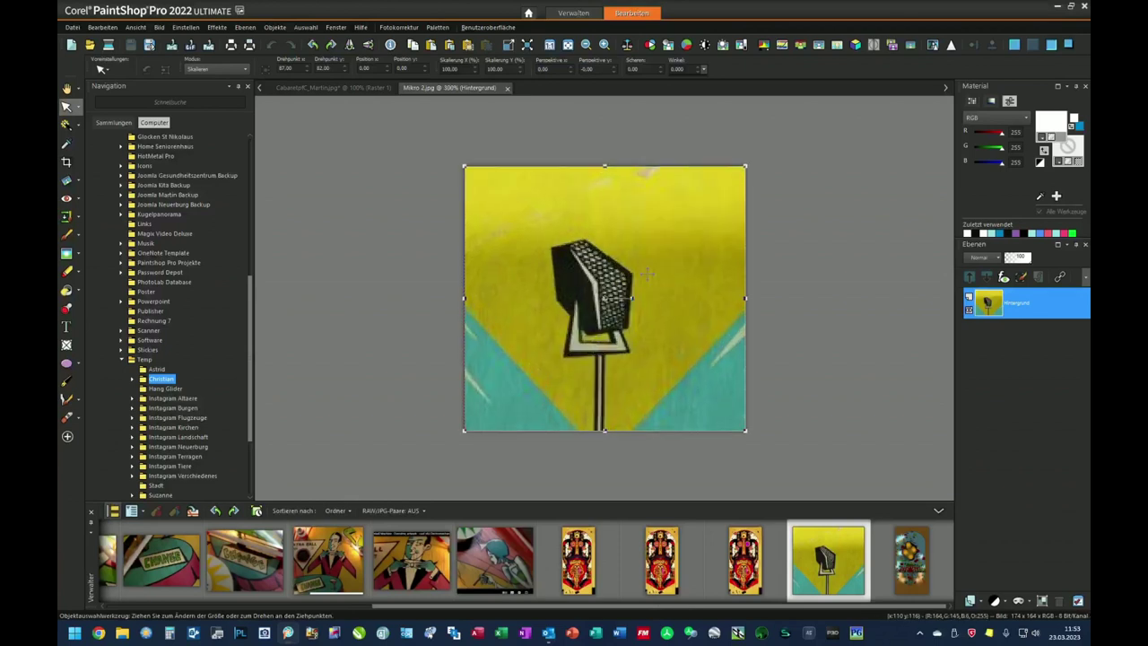
{"action": "left_click", "coordinate": [79, 126]}
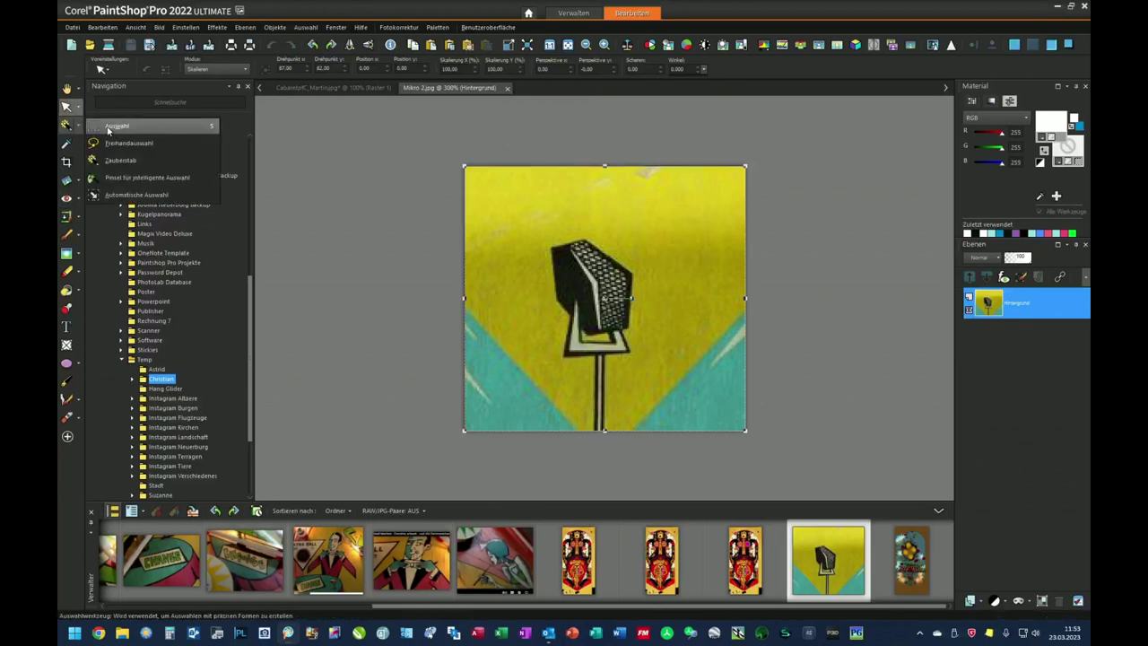
{"action": "left_click", "coordinate": [109, 127]}
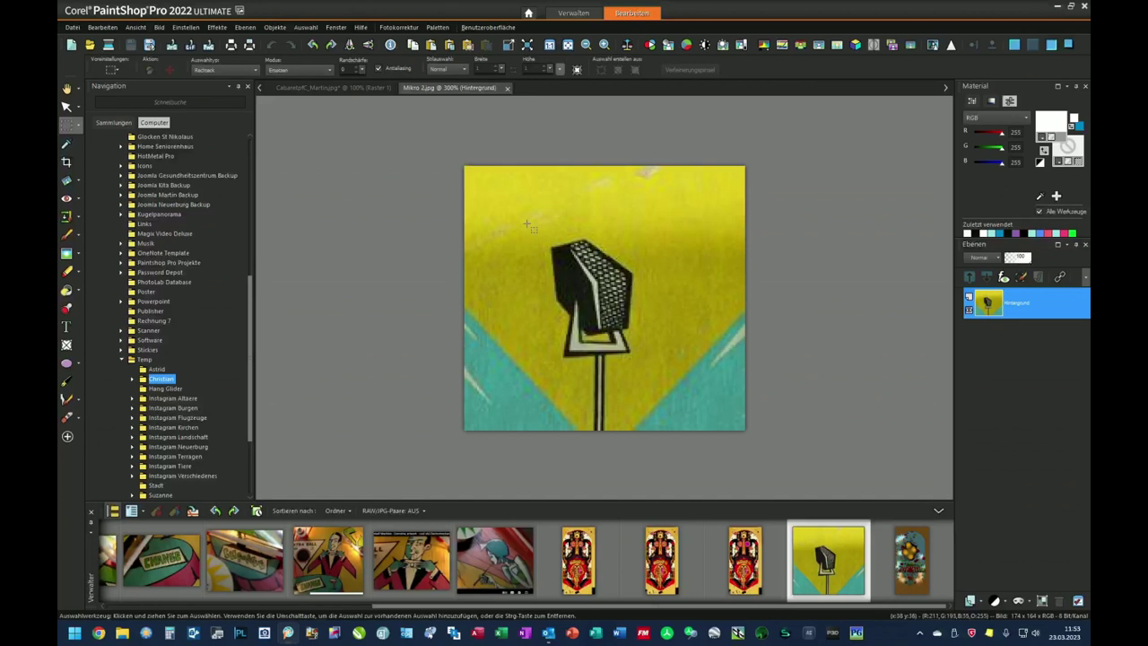
{"action": "left_click_drag", "start_coordinate": [529, 216], "coordinate": [629, 335]}
{"action": "left_click_drag", "start_coordinate": [660, 375], "coordinate": [660, 375]}
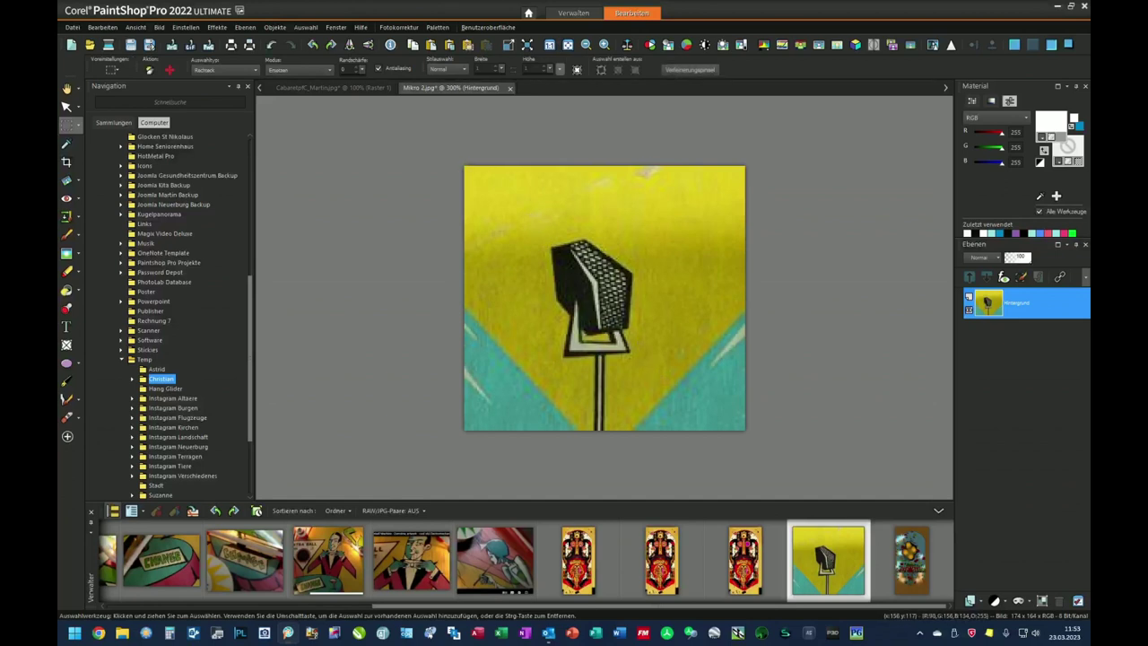
{"action": "left_click", "coordinate": [413, 44]}
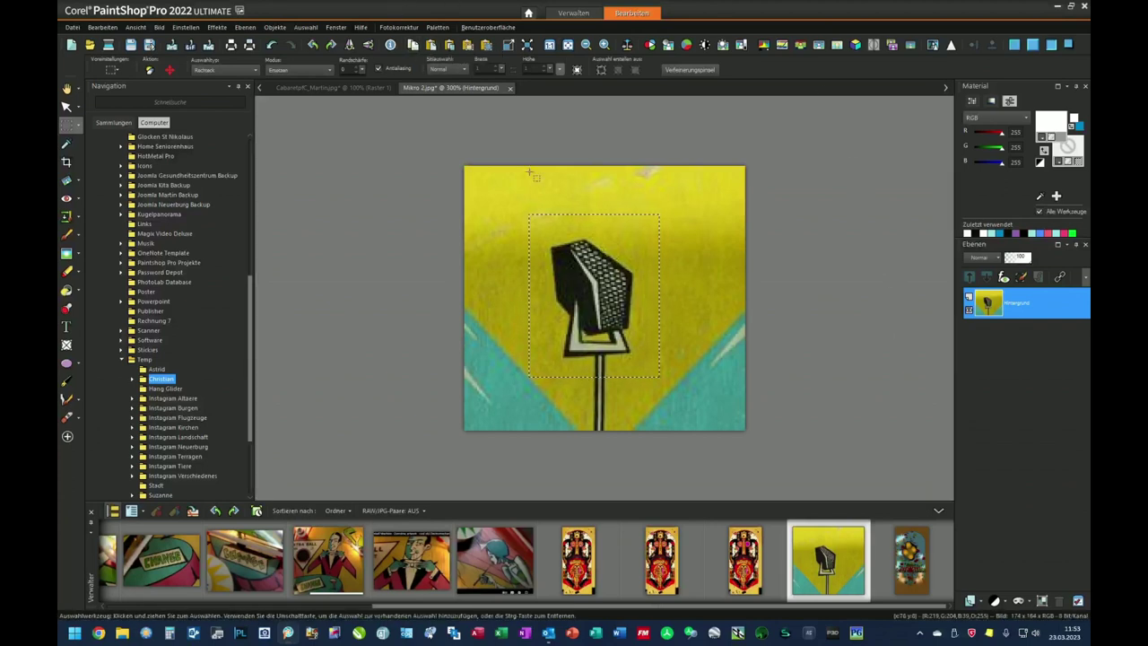
Paste the copied microphone as a floating selection beside the old microphone in the Cabaret image and convert it to a layer.
{"action": "left_click", "coordinate": [313, 88]}
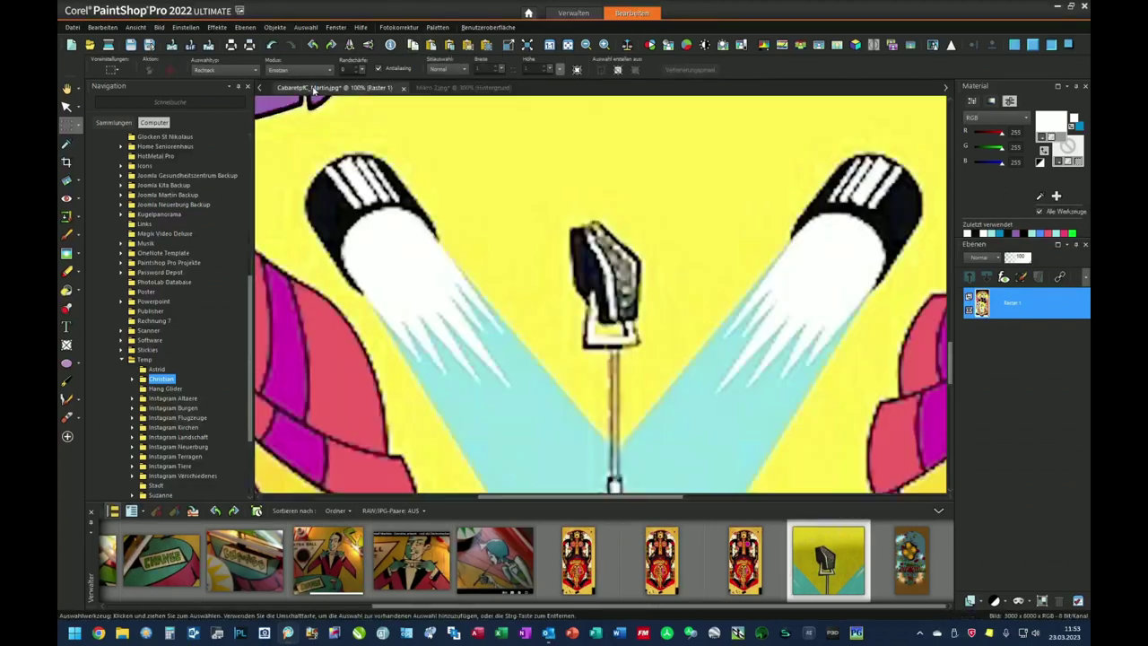
{"action": "left_click", "coordinate": [66, 106]}
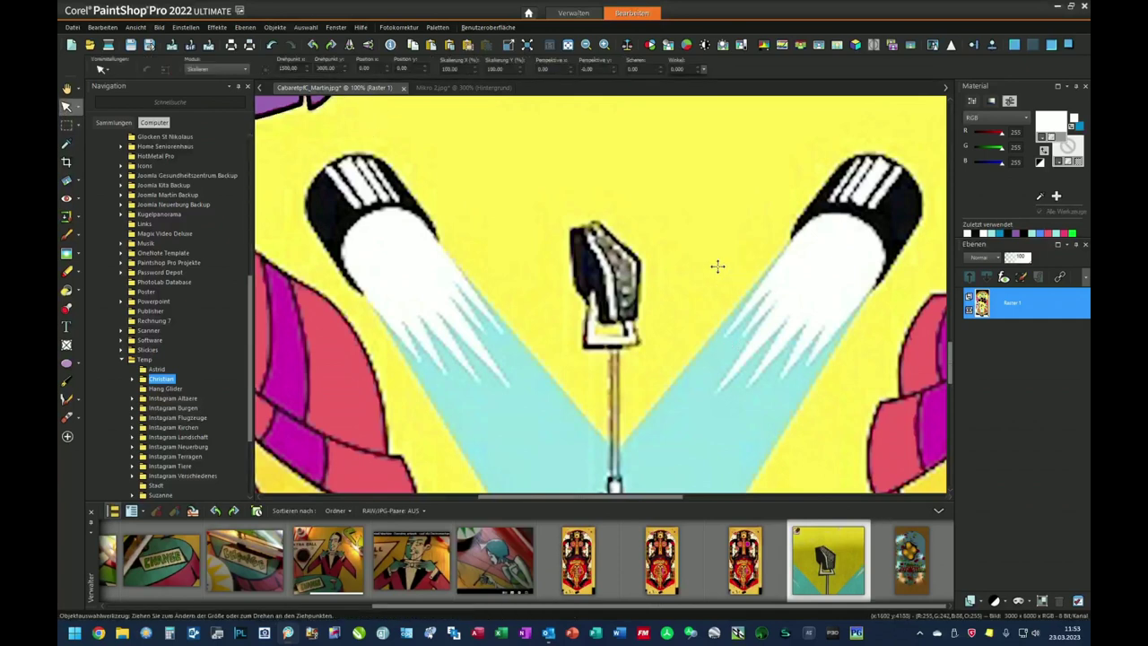
{"action": "left_click", "coordinate": [466, 46]}
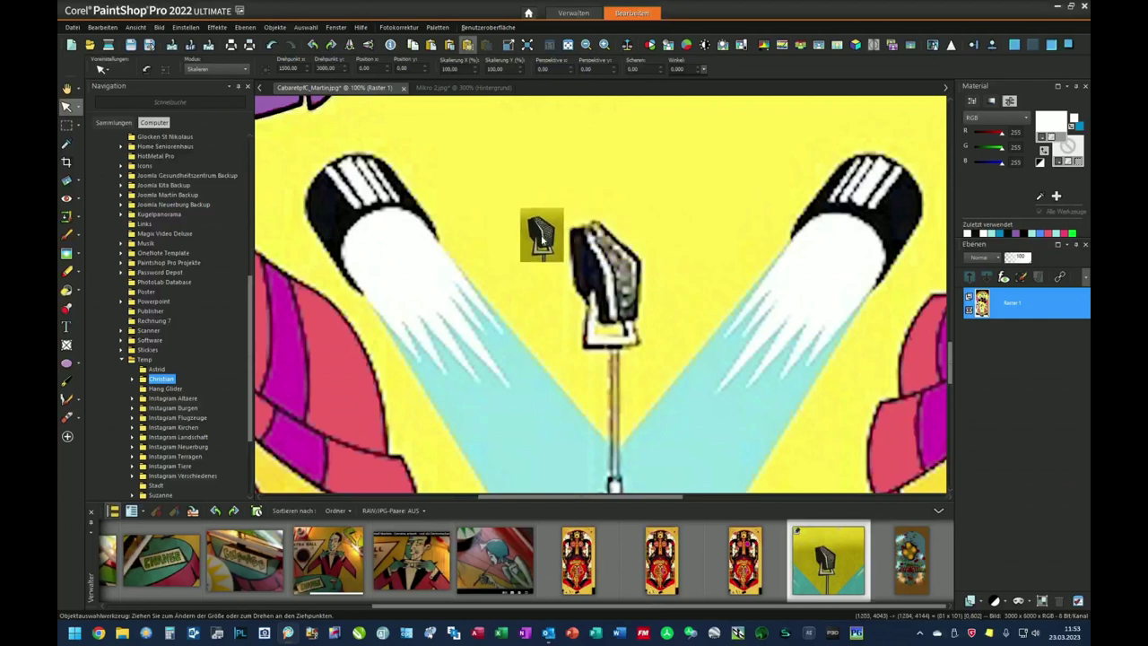
{"action": "left_click", "coordinate": [541, 237]}
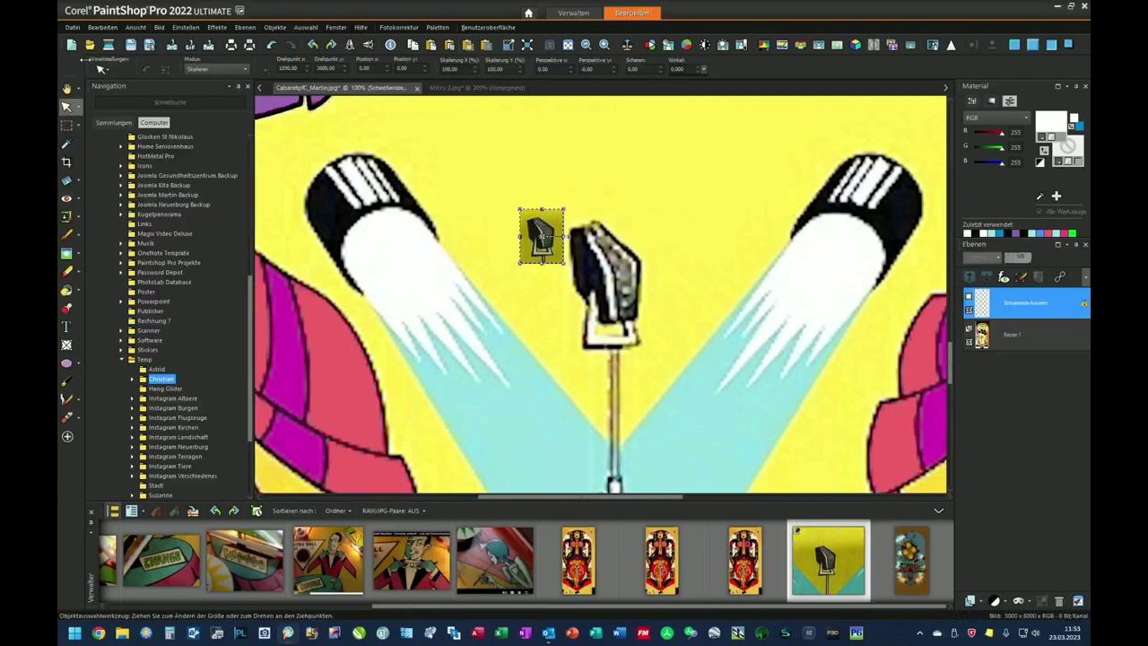
{"action": "key", "text": "ctrl+shift+p"}
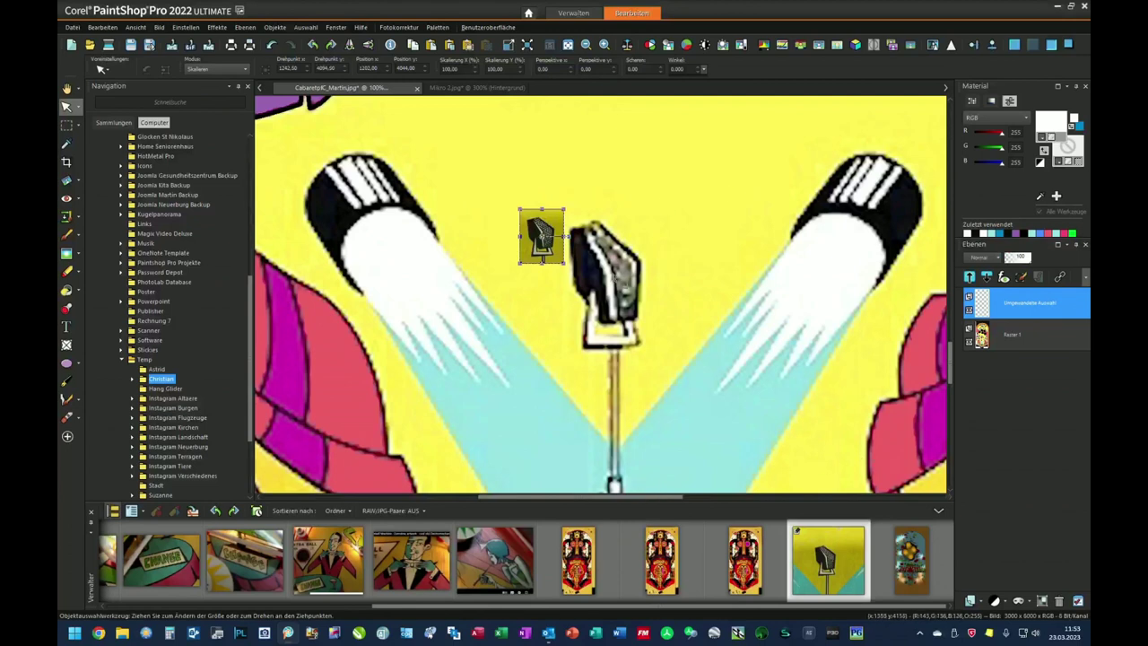
Enlarge the pasted microphone to about 309% by 312% and place it over the old microphone.
{"action": "left_click_drag", "start_coordinate": [564, 263], "coordinate": [620, 334]}
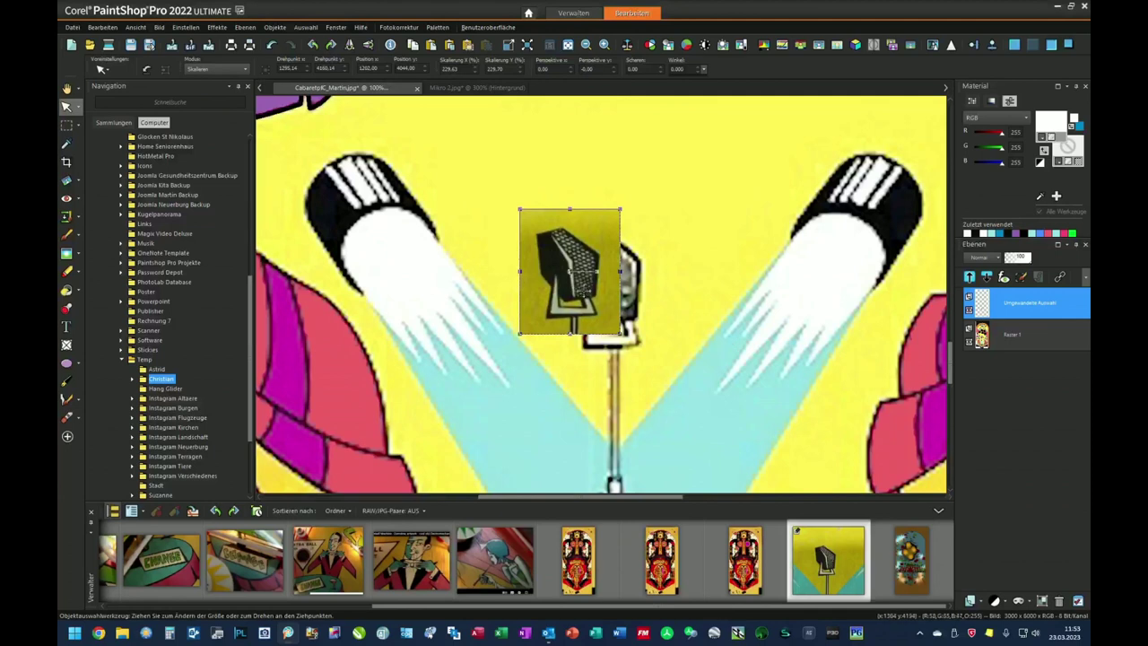
{"action": "left_click_drag", "start_coordinate": [572, 276], "coordinate": [681, 320]}
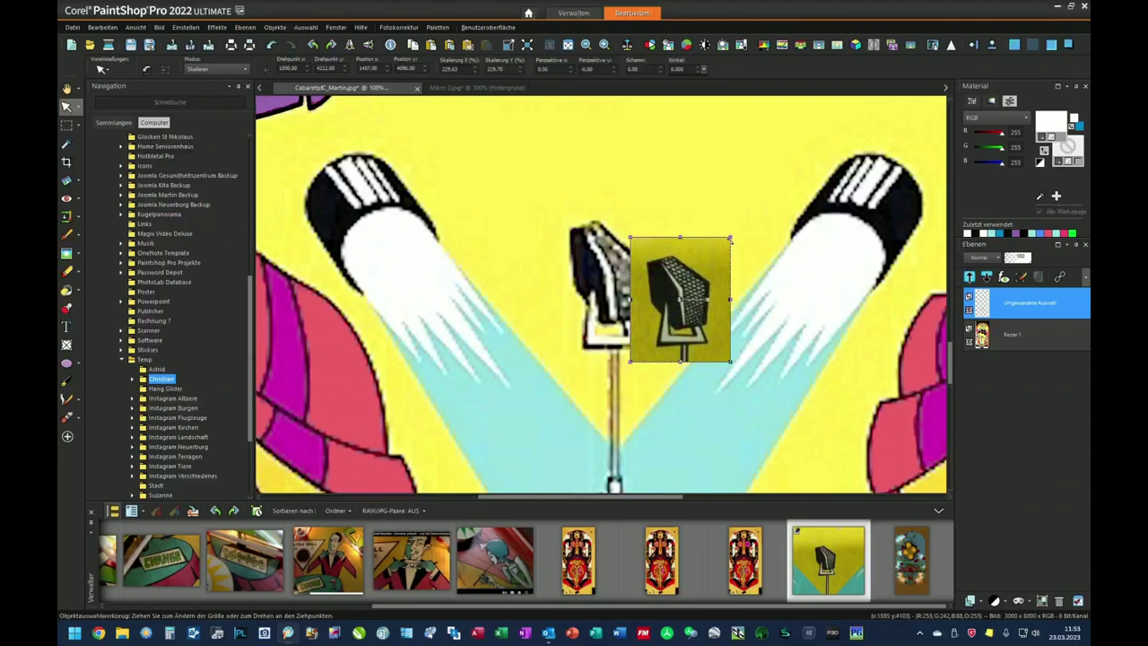
{"action": "left_click_drag", "start_coordinate": [732, 235], "coordinate": [767, 192]}
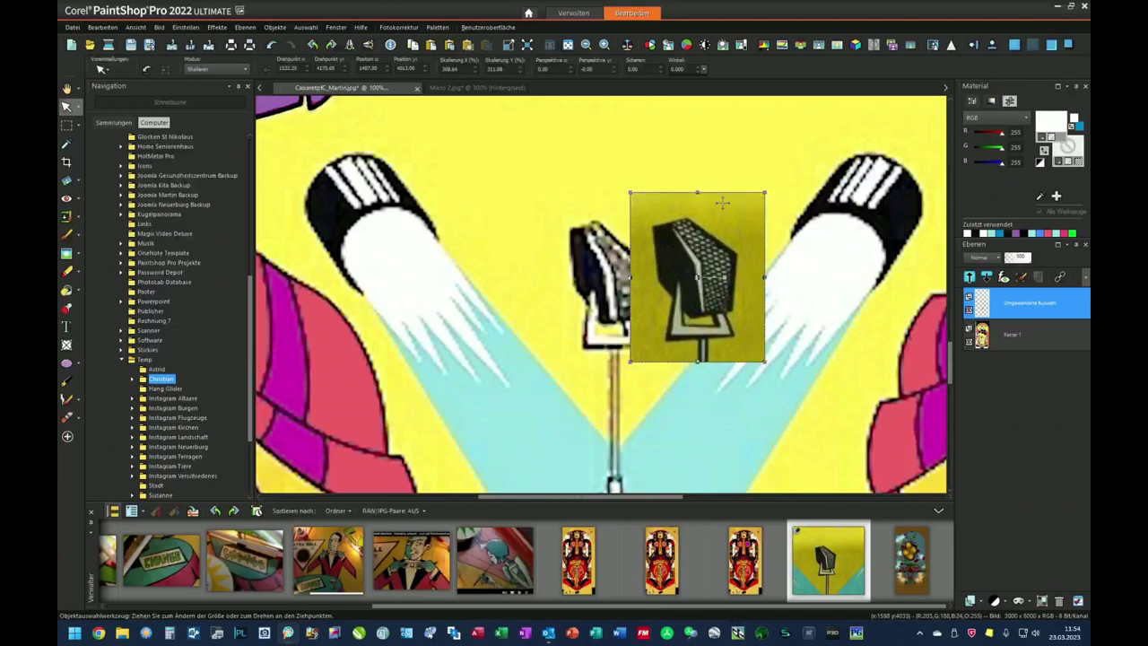
{"action": "left_click_drag", "start_coordinate": [695, 314], "coordinate": [734, 320]}
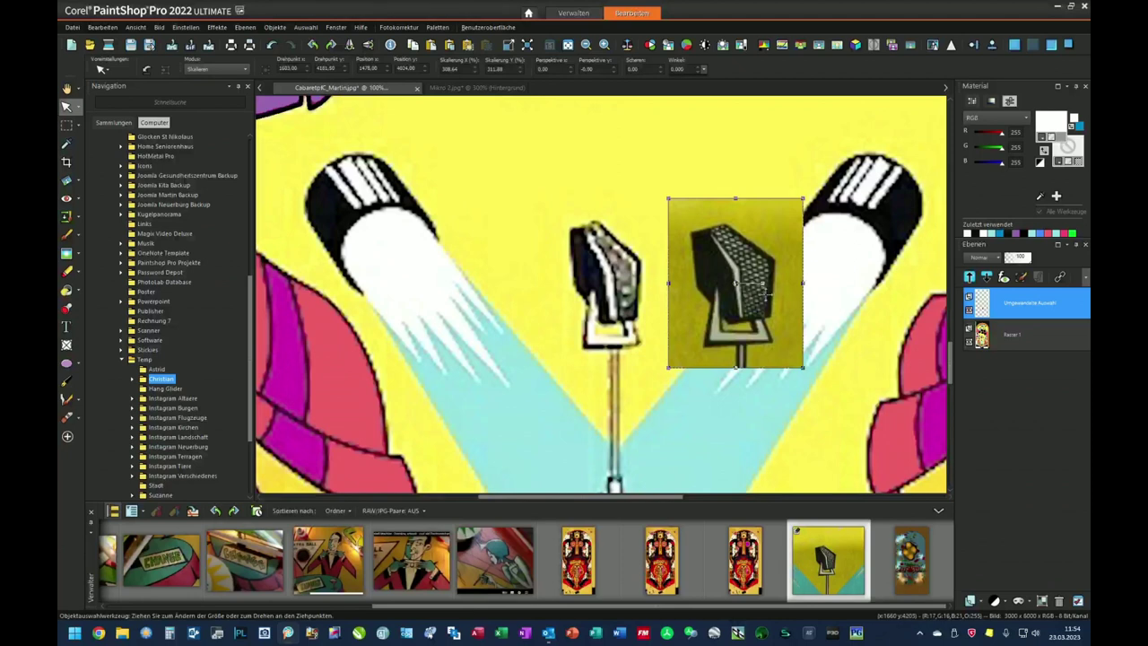
{"action": "left_click_drag", "start_coordinate": [760, 291], "coordinate": [632, 299]}
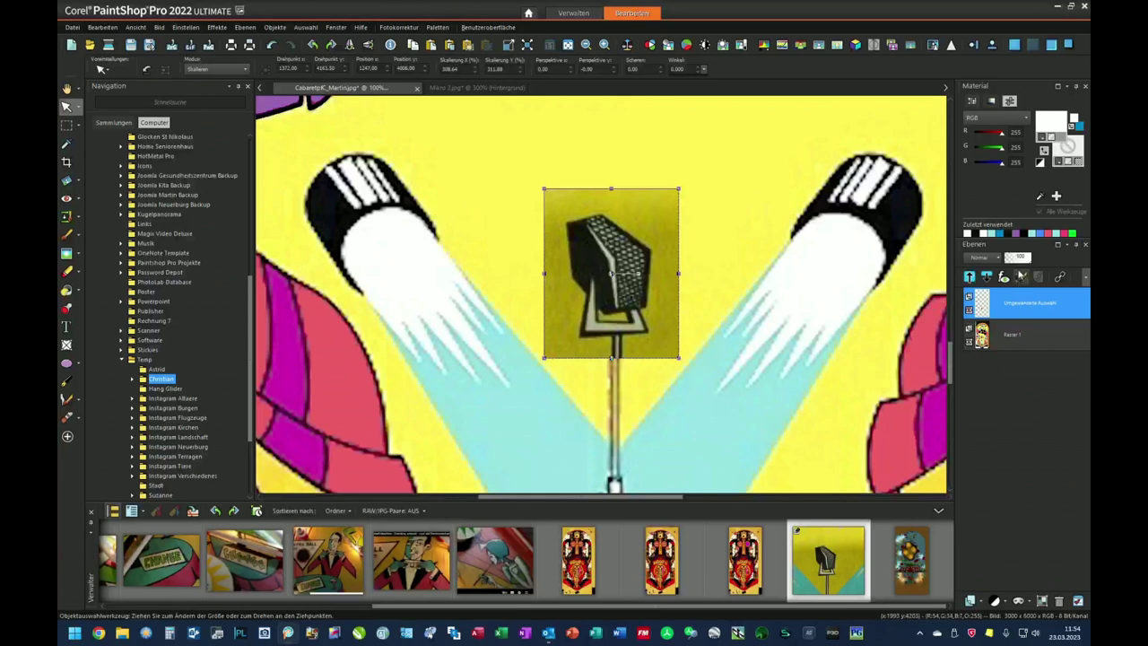
Lower the pasted layer's opacity to 51 and align its microphone with the one underneath.
{"action": "left_click_drag", "start_coordinate": [1019, 257], "coordinate": [1066, 270]}
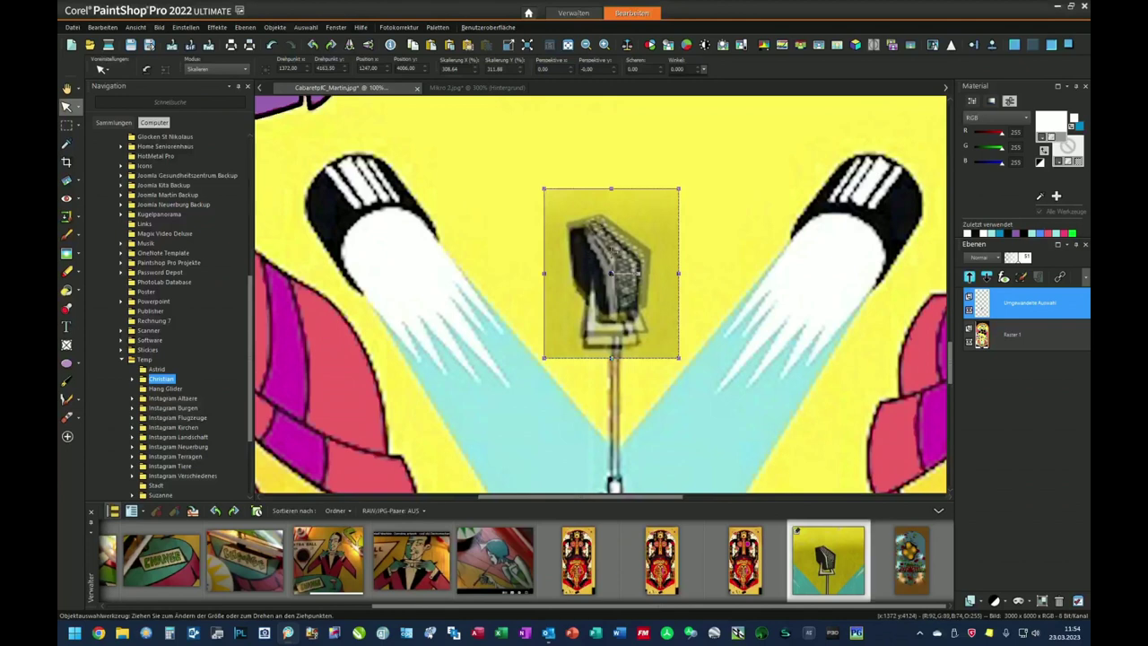
{"action": "left_click_drag", "start_coordinate": [611, 273], "coordinate": [635, 284]}
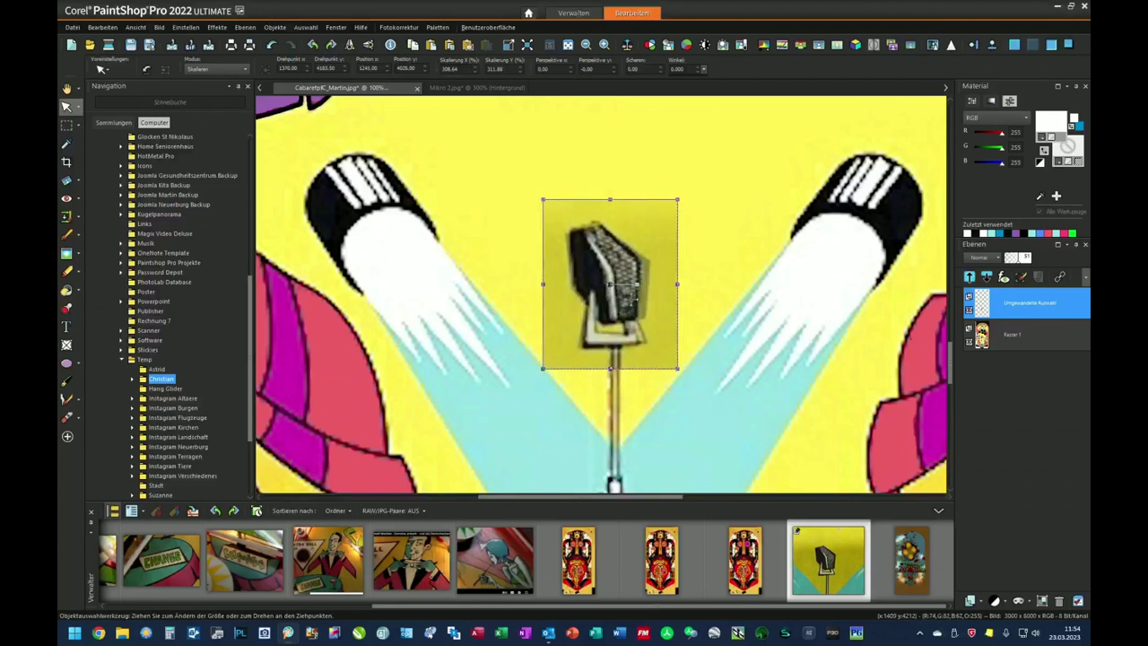
{"action": "key", "text": "Left"}
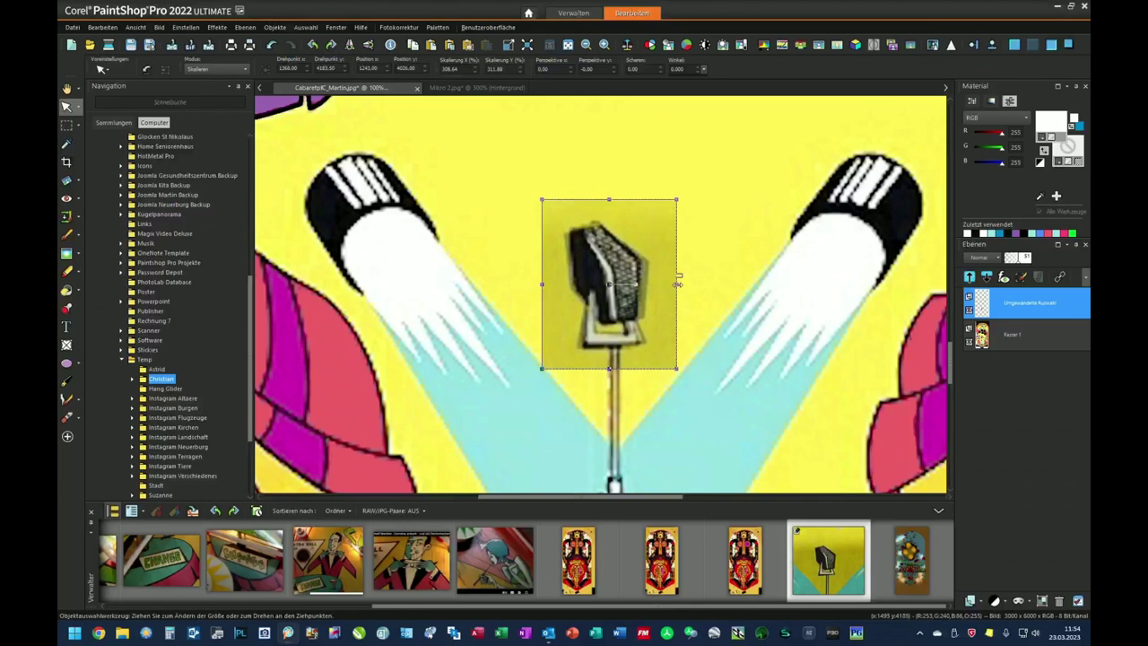
Narrow the pasted microphone from both sides to about 280% horizontal scale so its outline matches the original.
{"action": "left_click_drag", "start_coordinate": [679, 285], "coordinate": [674, 285]}
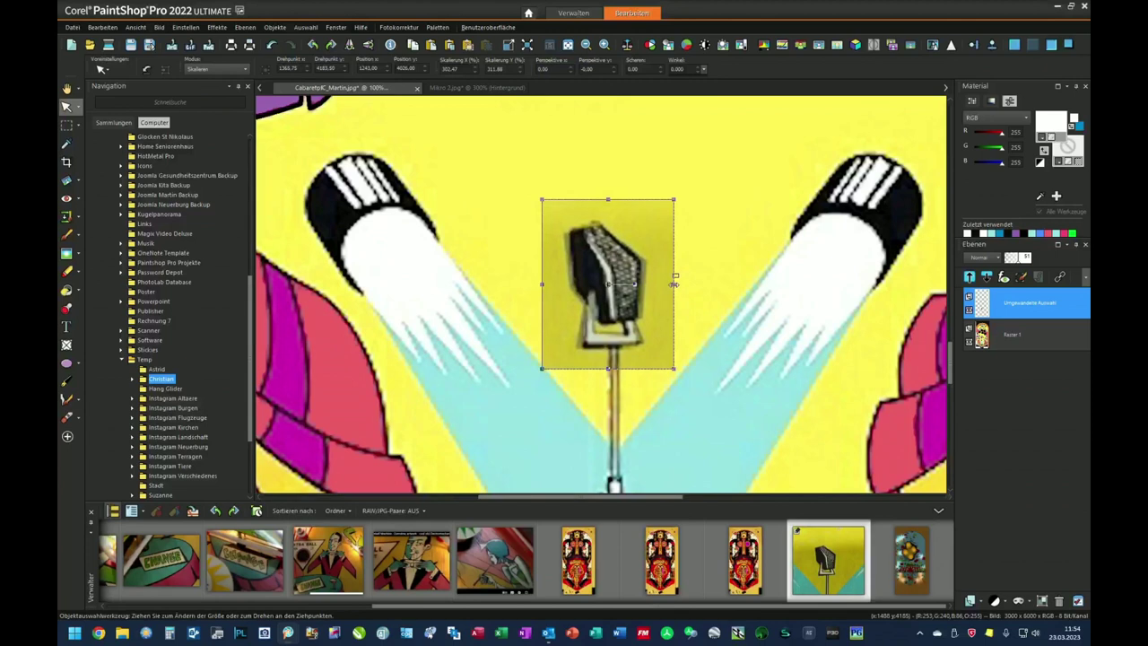
{"action": "left_click_drag", "start_coordinate": [674, 284], "coordinate": [670, 284]}
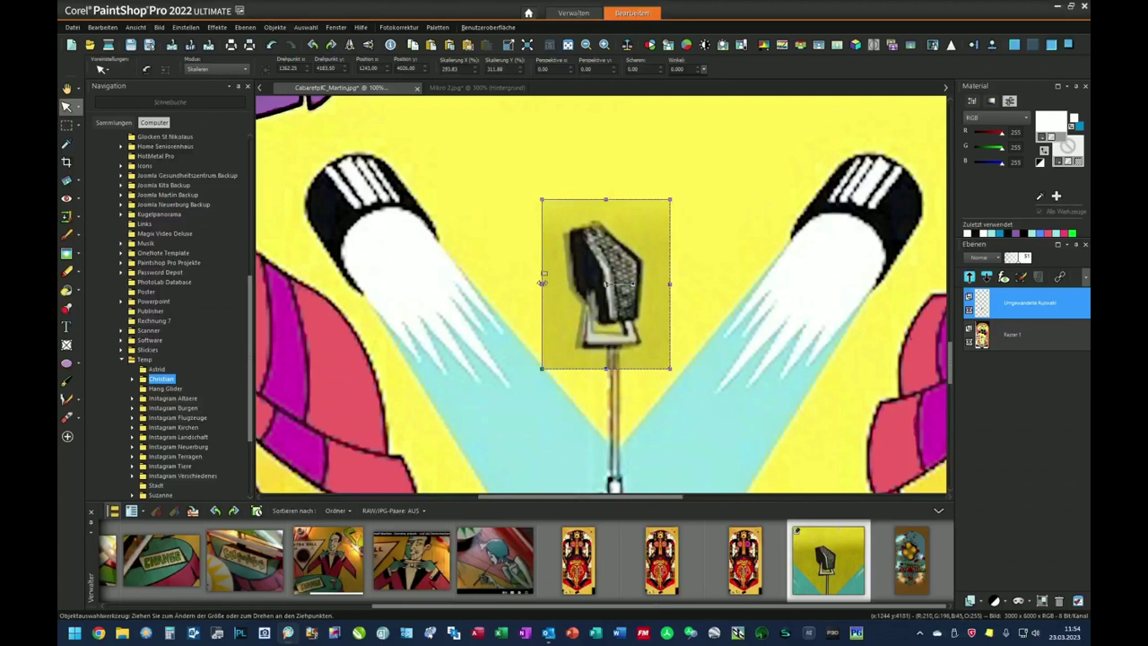
{"action": "left_click_drag", "start_coordinate": [542, 283], "coordinate": [547, 283]}
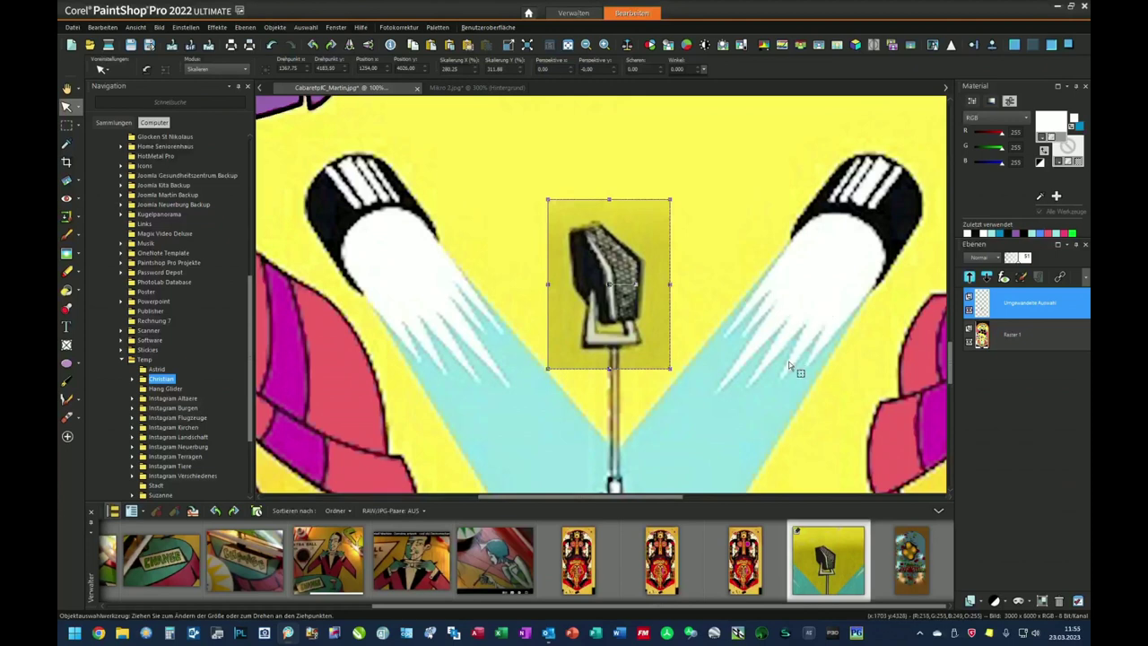
Restore the pasted layer's opacity to 100 and nudge the microphone horizontally to line up with its stand.
{"action": "left_click_drag", "start_coordinate": [1026, 258], "coordinate": [1047, 259]}
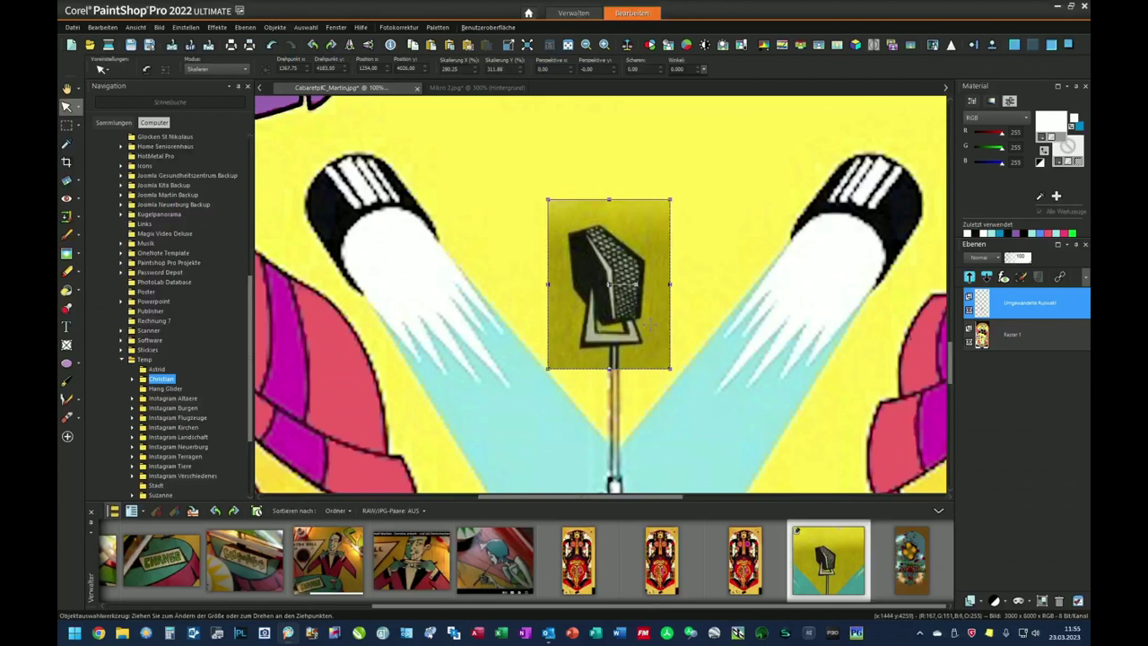
{"action": "key", "text": "Right"}
{"action": "key", "text": "Right"}
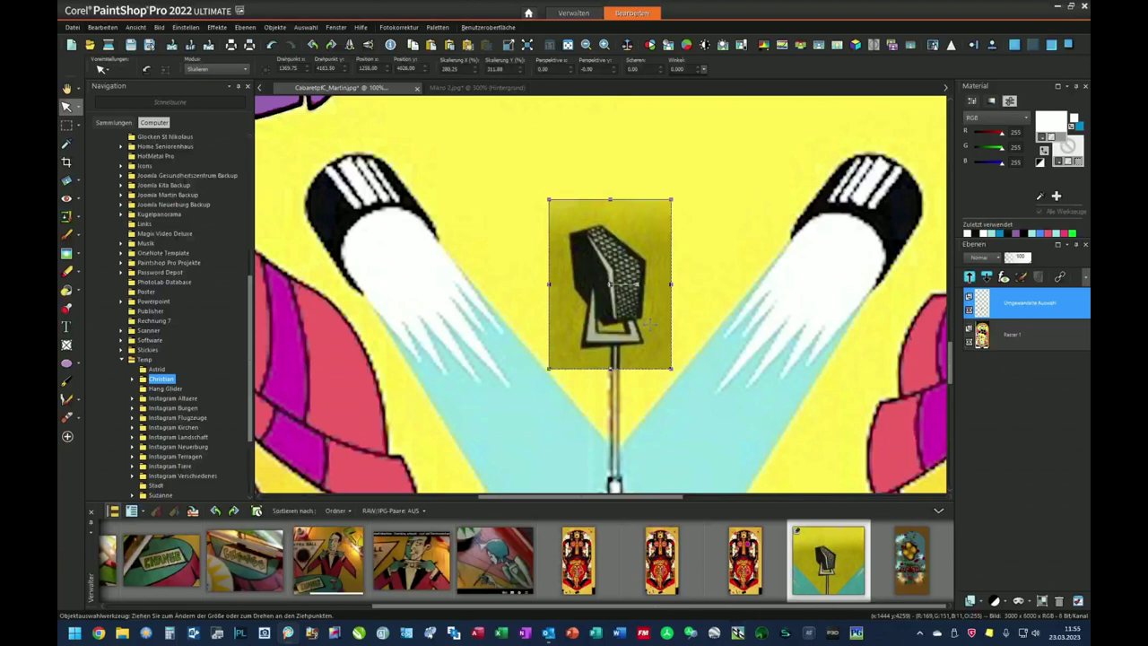
{"action": "key", "text": "Right"}
{"action": "key", "text": "Right"}
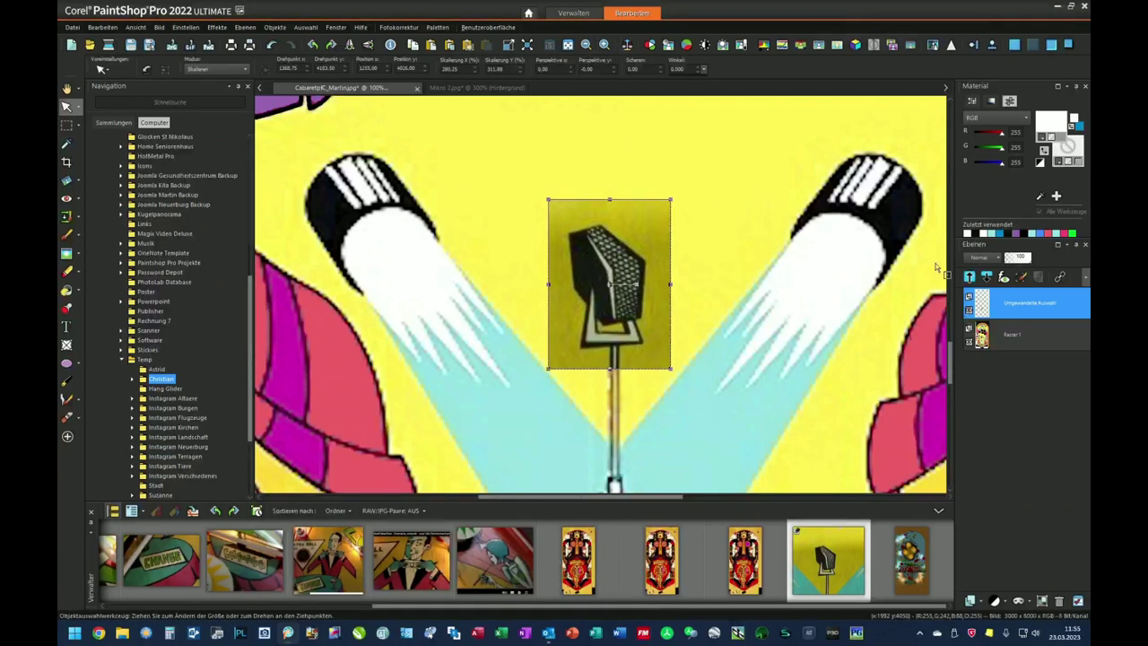
Paint yellow brush lines on the pasted layer along the microphone's right-hand outline, from its top corner to the bracket.
{"action": "left_click", "coordinate": [67, 233]}
{"action": "left_click", "coordinate": [1032, 334]}
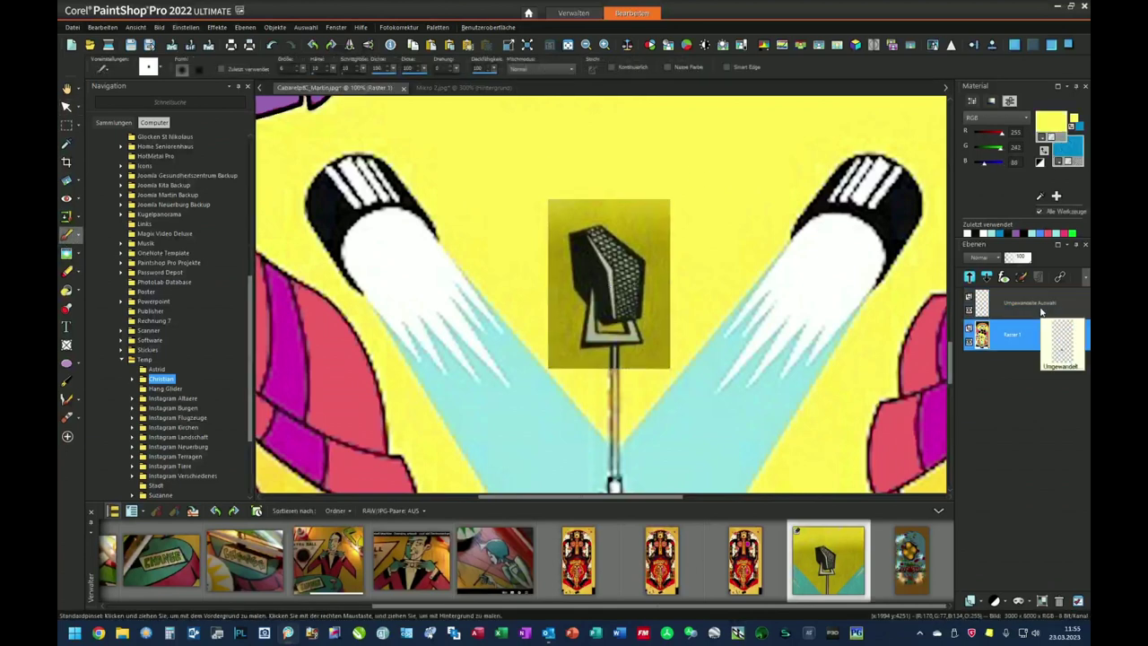
{"action": "left_click", "coordinate": [1039, 309]}
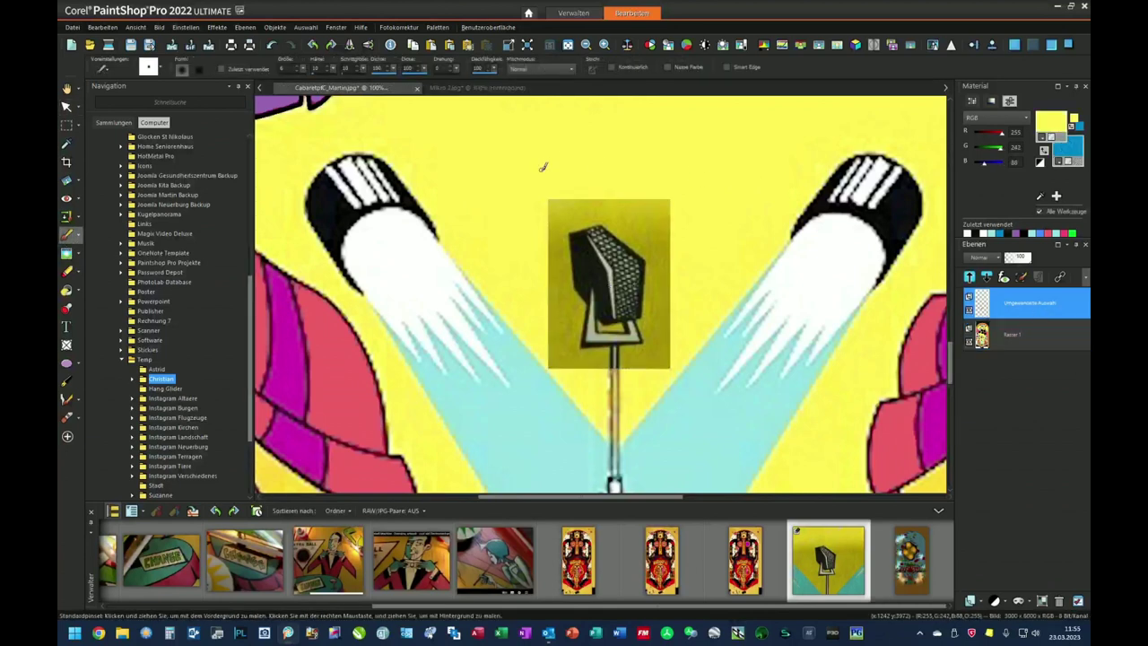
{"action": "scroll", "coordinate": [645, 252], "scroll_direction": "up", "scroll_amount": 3}
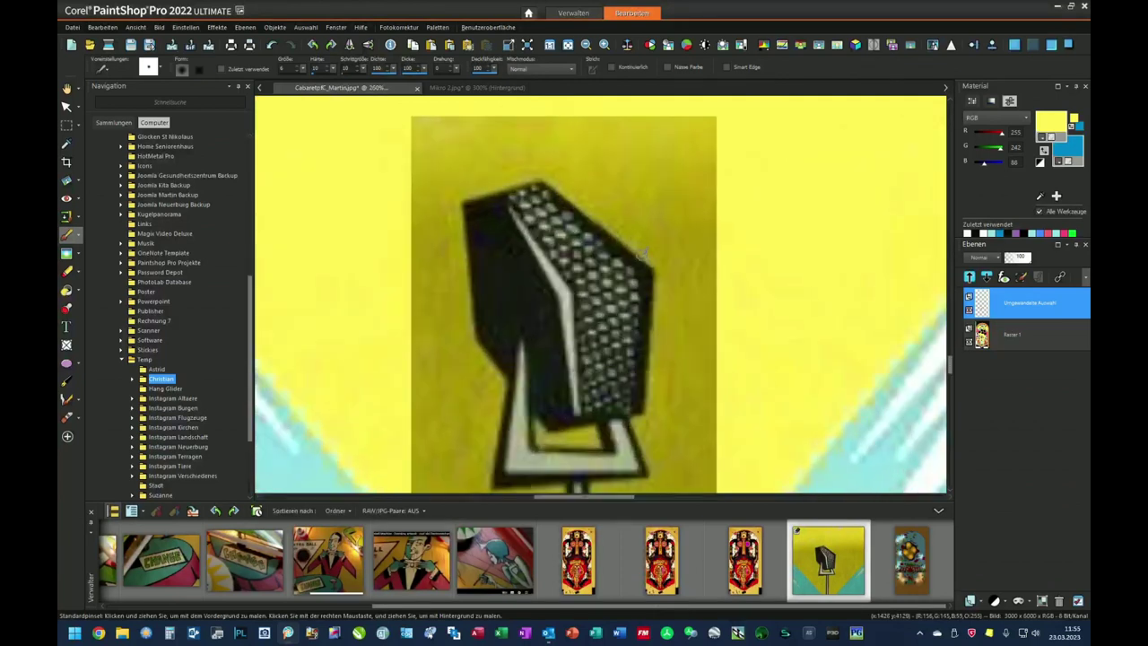
{"action": "key", "text": "alt"}
{"action": "left_click", "coordinate": [545, 172]}
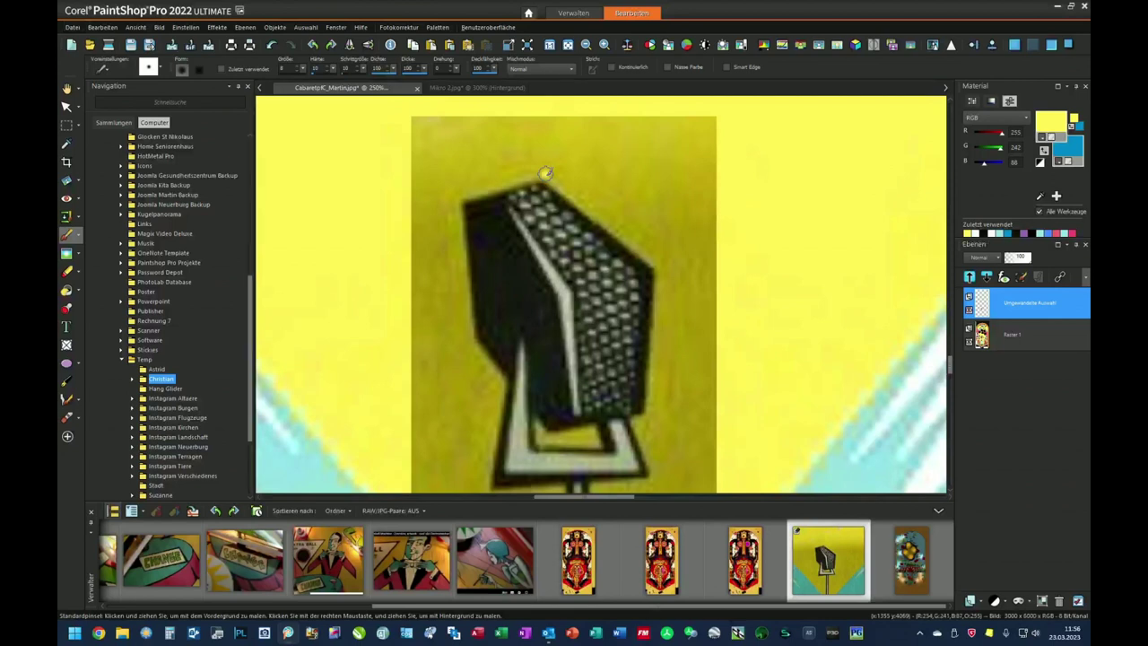
{"action": "left_click", "coordinate": [659, 265], "text": "shift"}
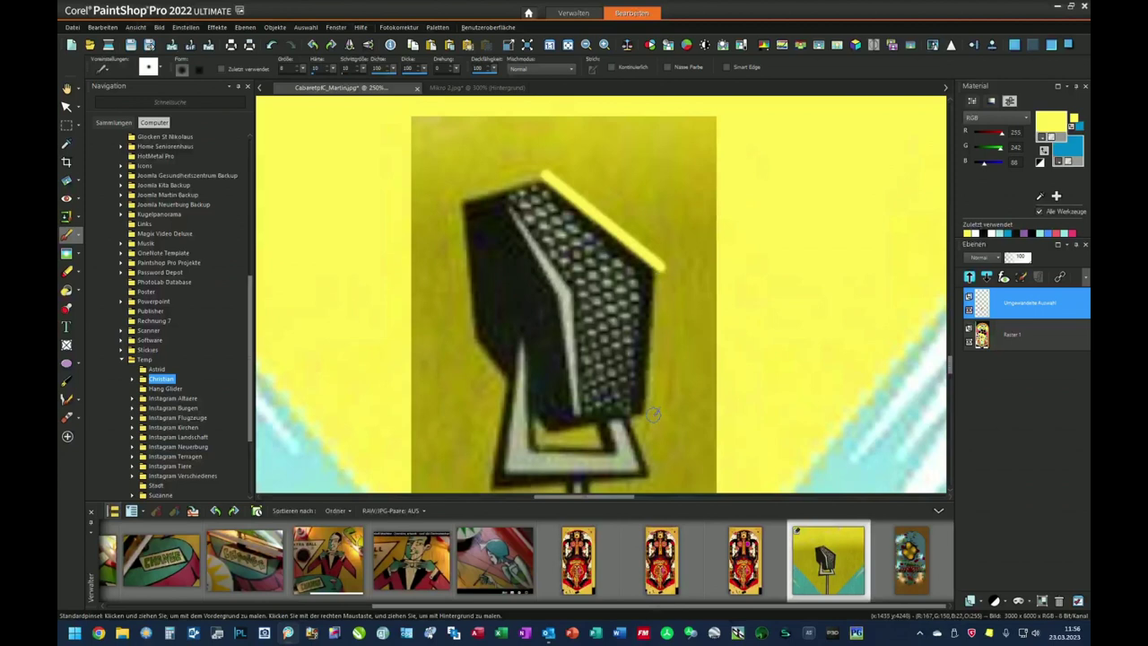
{"action": "left_click", "coordinate": [653, 413], "text": "shift"}
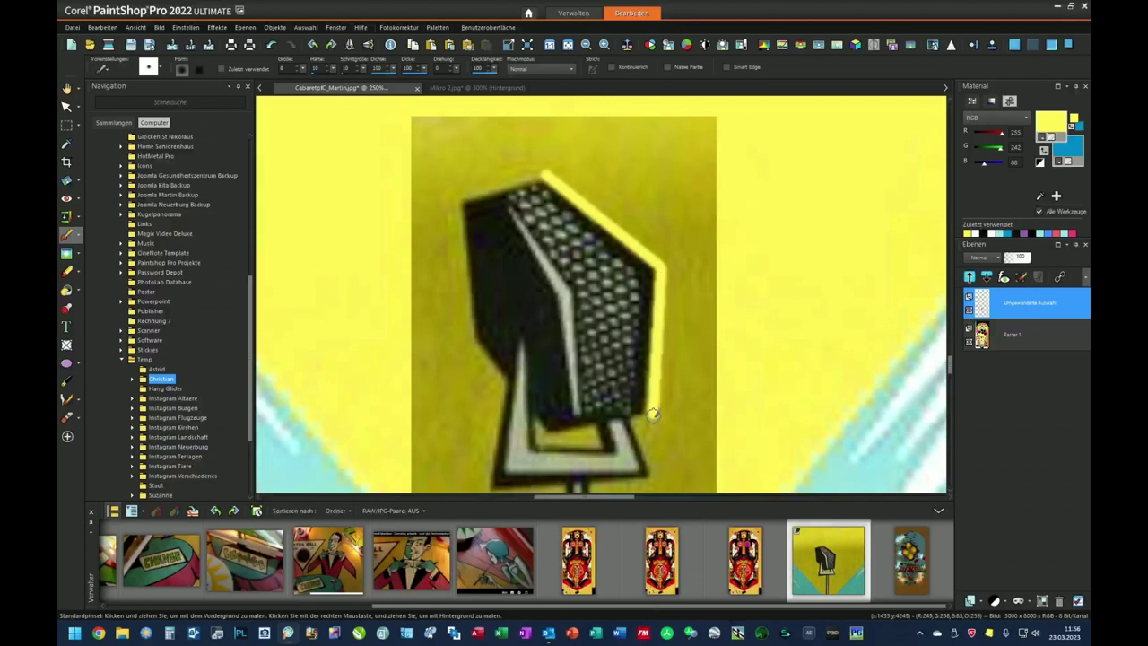
{"action": "left_click_drag", "start_coordinate": [653, 415], "coordinate": [640, 420]}
{"action": "left_click_drag", "start_coordinate": [648, 424], "coordinate": [674, 474]}
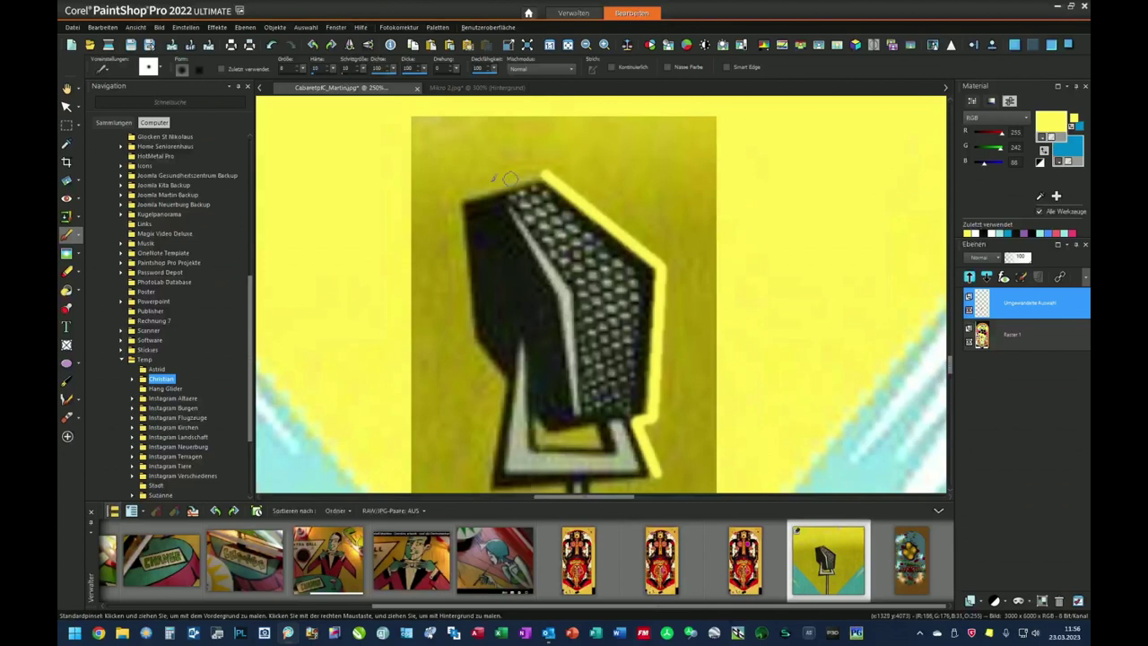
Continue the yellow outline along the microphone's upper-left and left edges down to the base of its bracket.
{"action": "left_click_drag", "start_coordinate": [457, 197], "coordinate": [540, 172]}
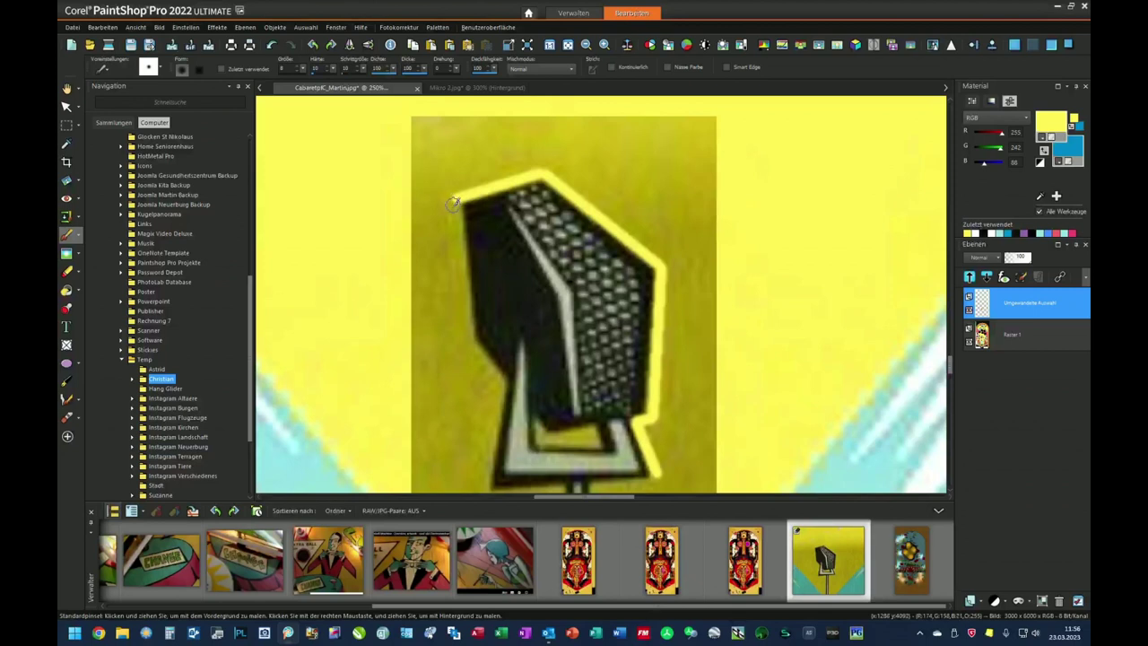
{"action": "left_click", "coordinate": [468, 342], "text": "shift"}
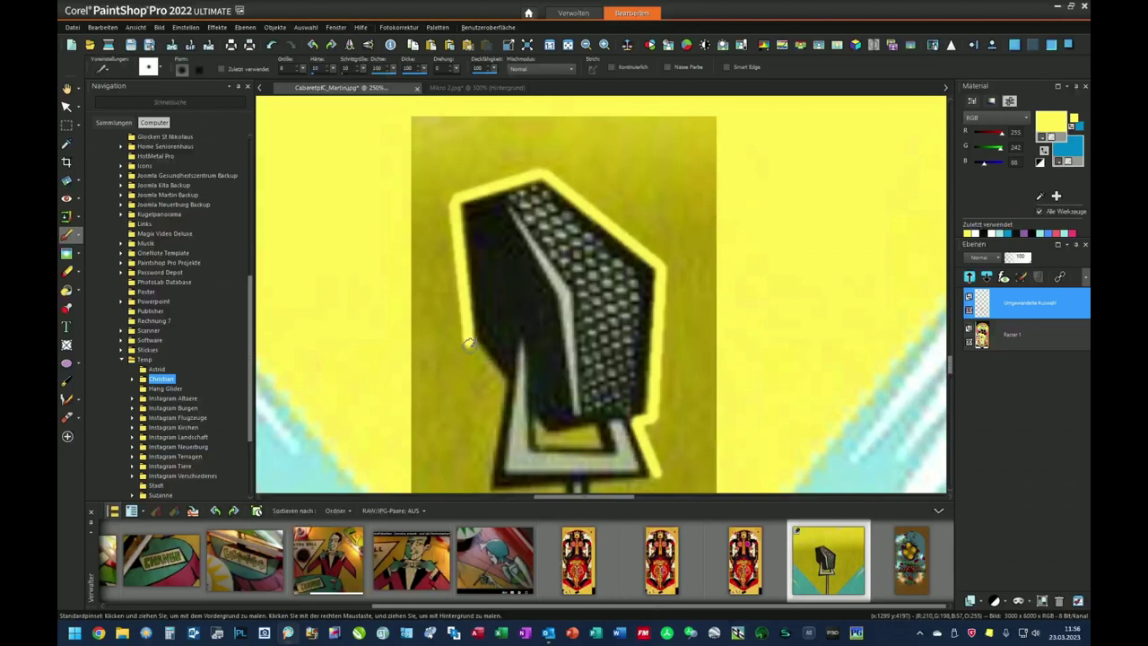
{"action": "left_click", "coordinate": [501, 383], "text": "shift"}
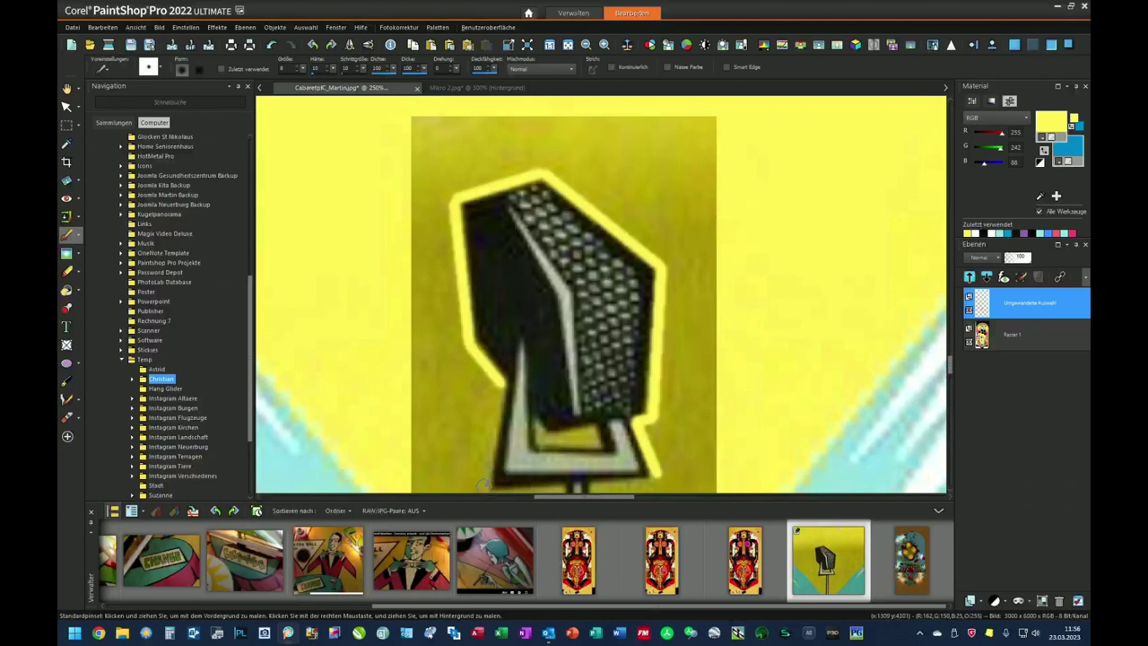
{"action": "scroll", "coordinate": [898, 359], "scroll_direction": "down", "scroll_amount": 5}
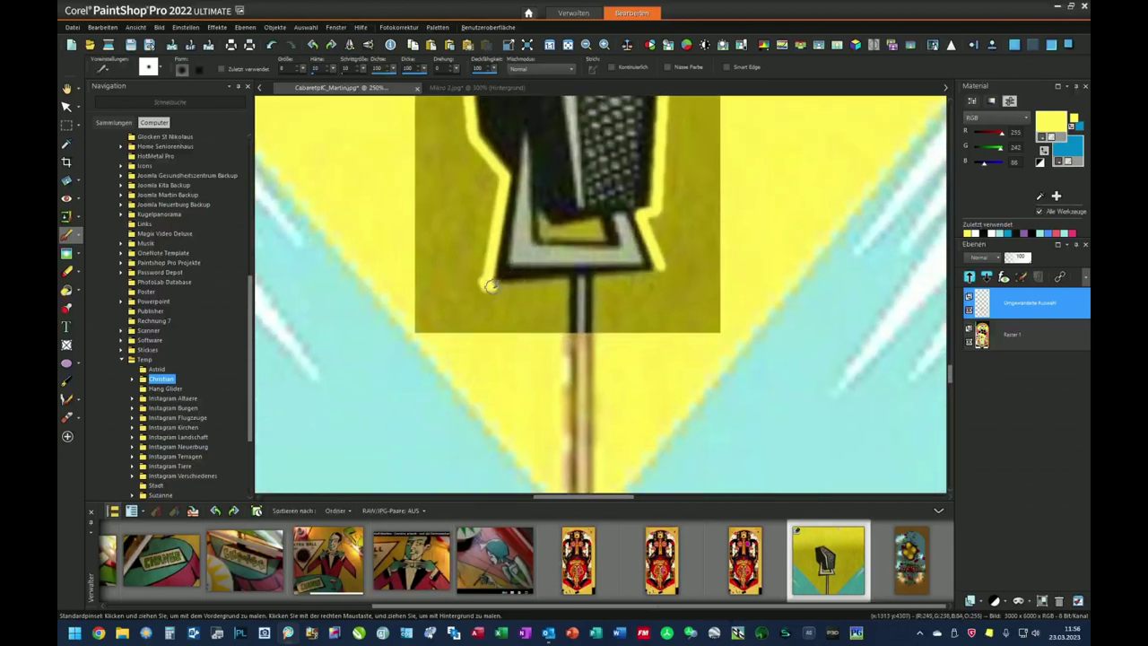
Extend the yellow outline along the left underside of the microphone bracket and down both sides of the stand.
{"action": "left_click", "coordinate": [492, 285]}
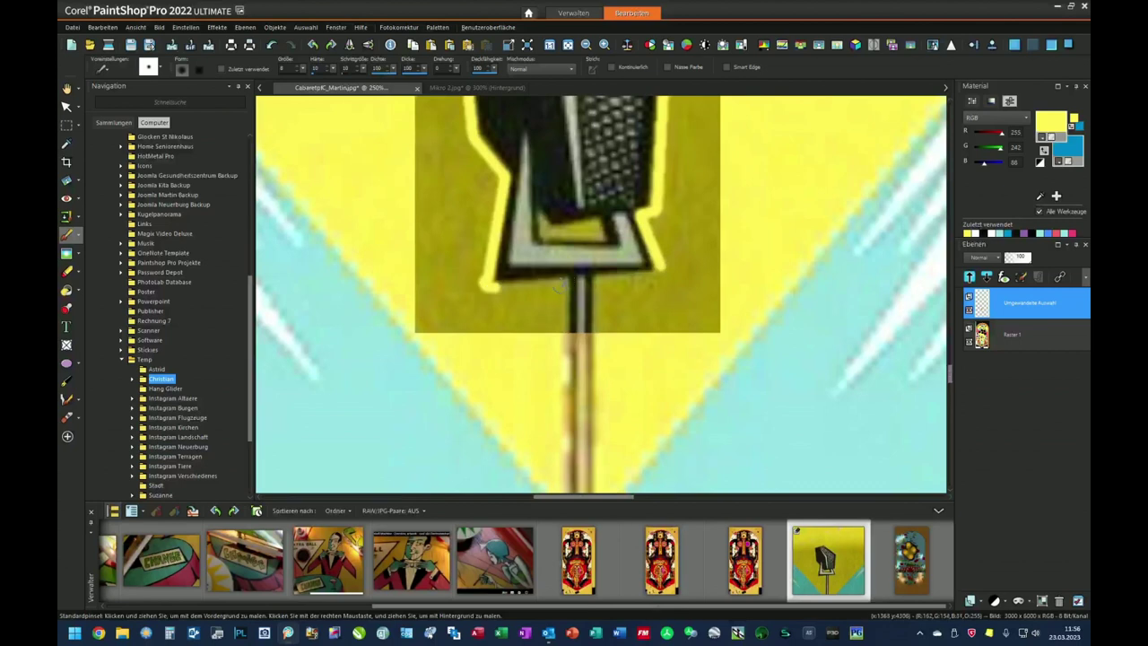
{"action": "left_click", "coordinate": [561, 286], "text": "shift"}
{"action": "left_click", "coordinate": [561, 342], "text": "shift"}
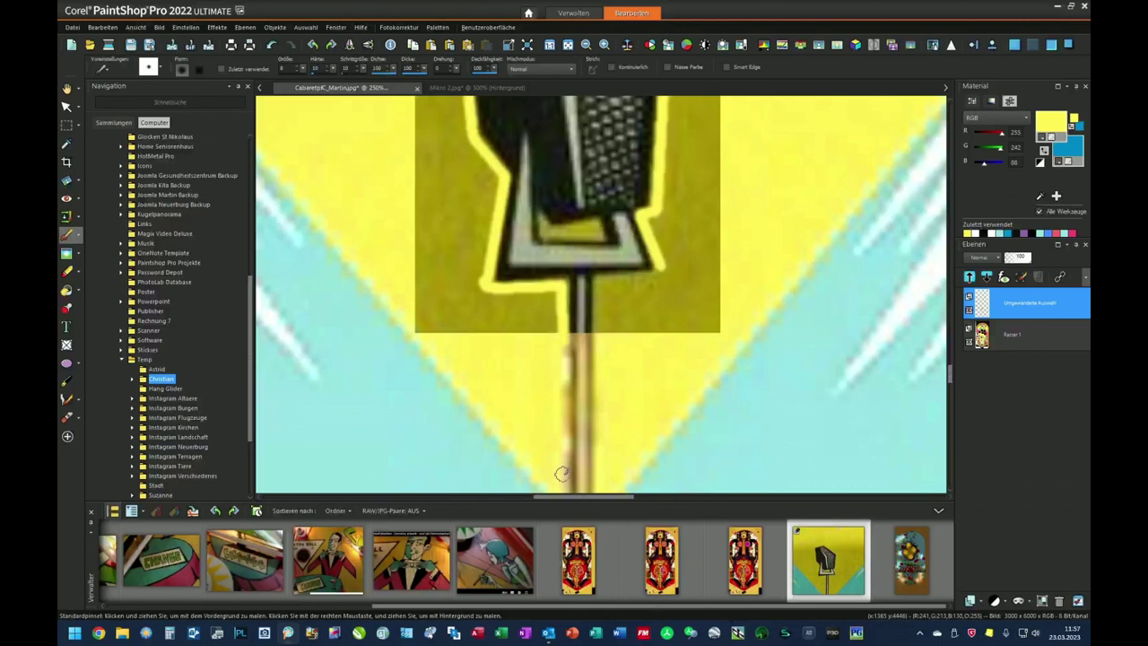
{"action": "left_click", "coordinate": [563, 480], "text": "shift"}
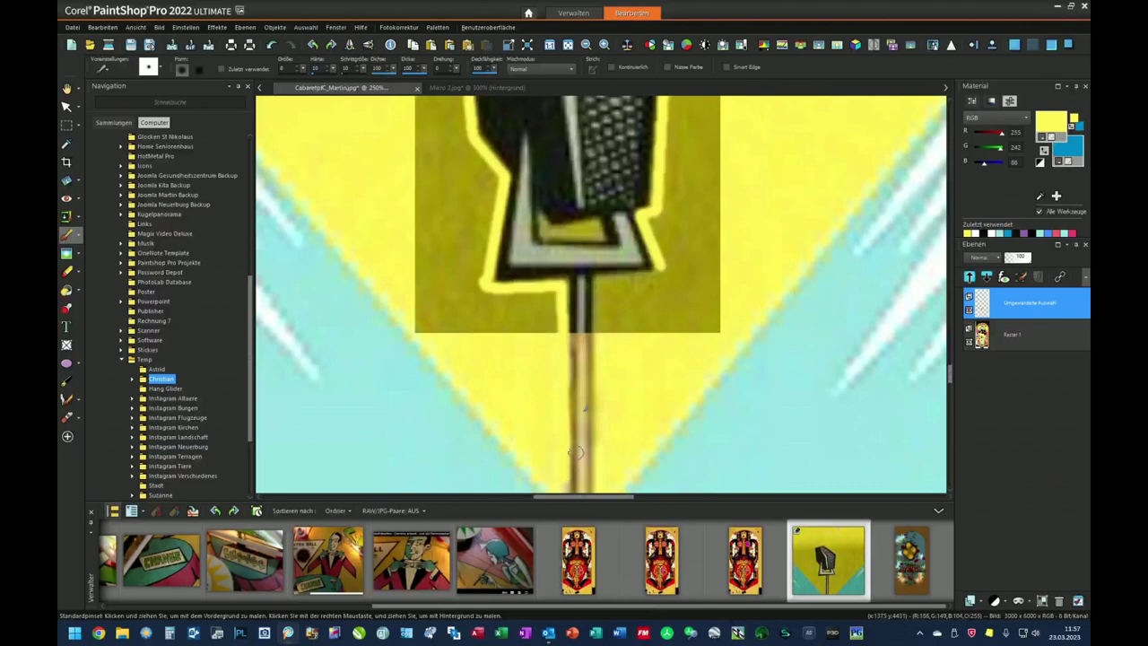
{"action": "left_click", "coordinate": [600, 281], "text": "shift"}
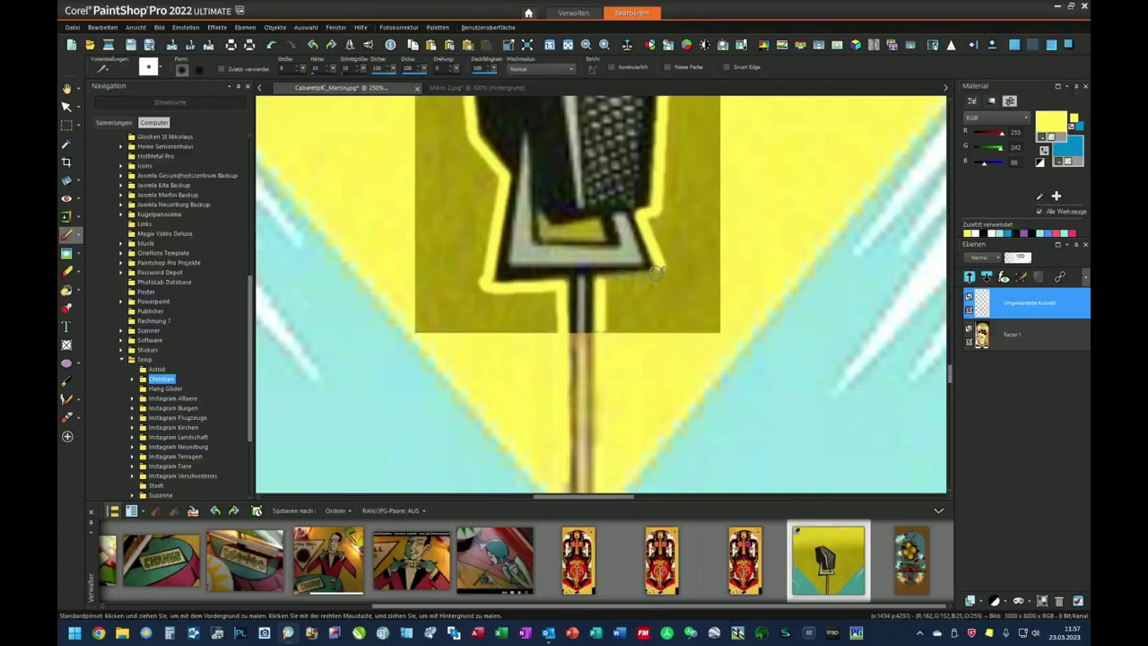
Close the yellow outline beneath the bracket's right half, redoing the line from the stand to the bracket's right corner.
{"action": "left_click", "coordinate": [664, 271], "text": "shift"}
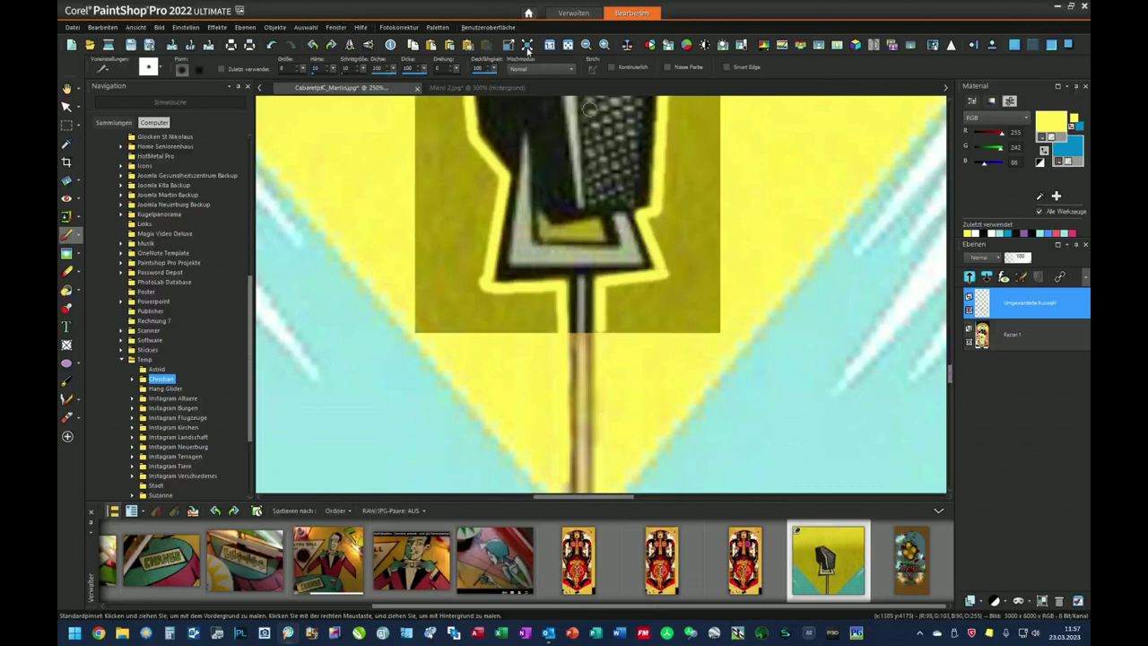
{"action": "key", "text": "ctrl+z"}
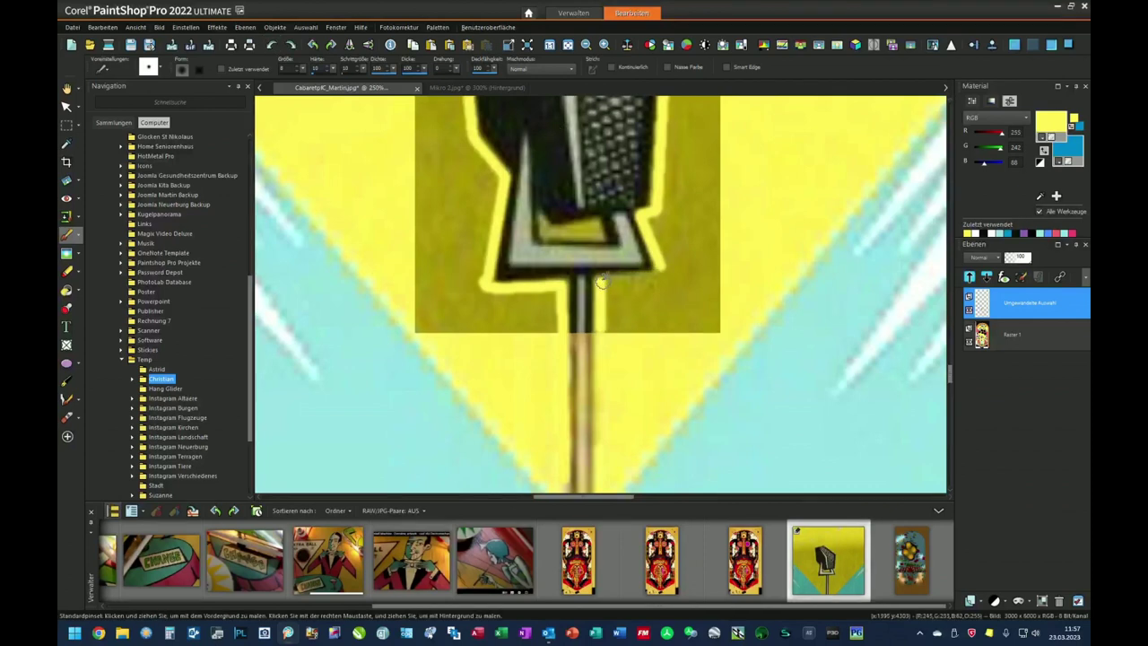
{"action": "left_click", "coordinate": [602, 279]}
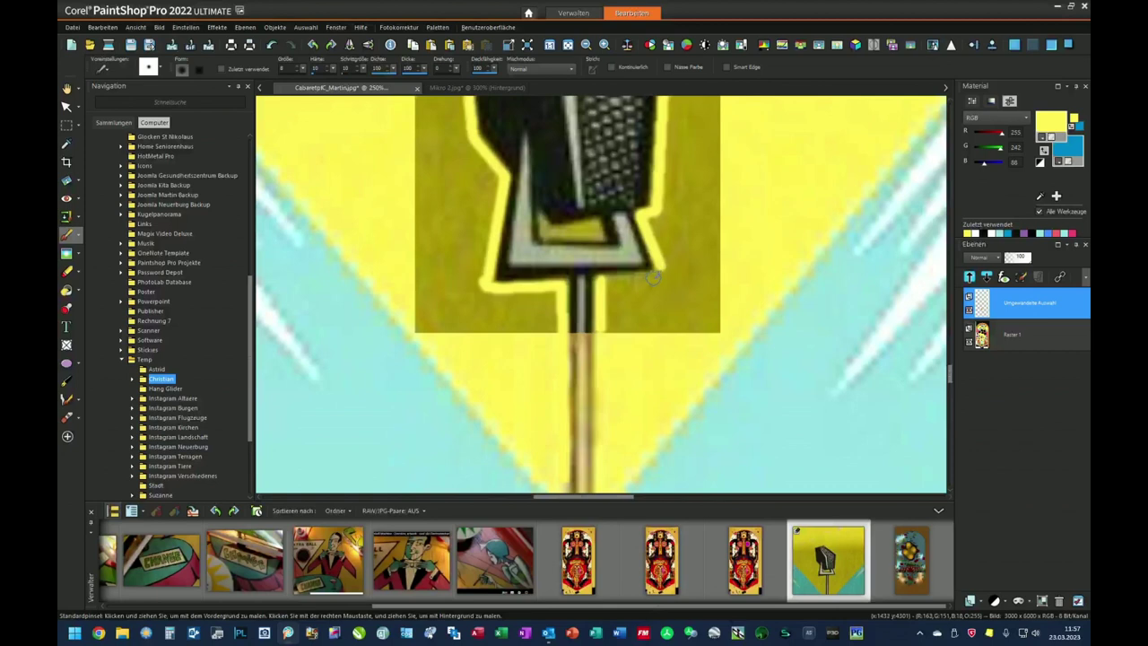
{"action": "left_click", "coordinate": [663, 274], "text": "shift"}
Flood-fill the olive areas around the outlined microphone with the same yellow at tolerance 20.
{"action": "scroll", "coordinate": [396, 332], "scroll_direction": "down", "scroll_amount": 3}
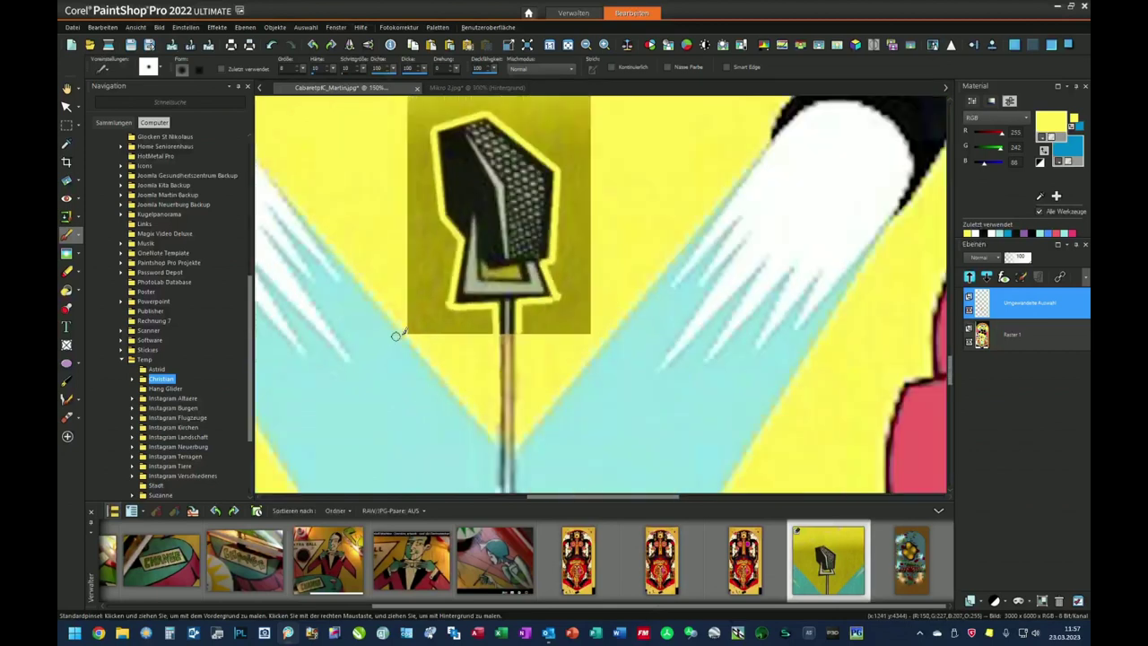
{"action": "left_click", "coordinate": [66, 290]}
{"action": "left_click", "coordinate": [547, 150]}
{"action": "left_click", "coordinate": [550, 189]}
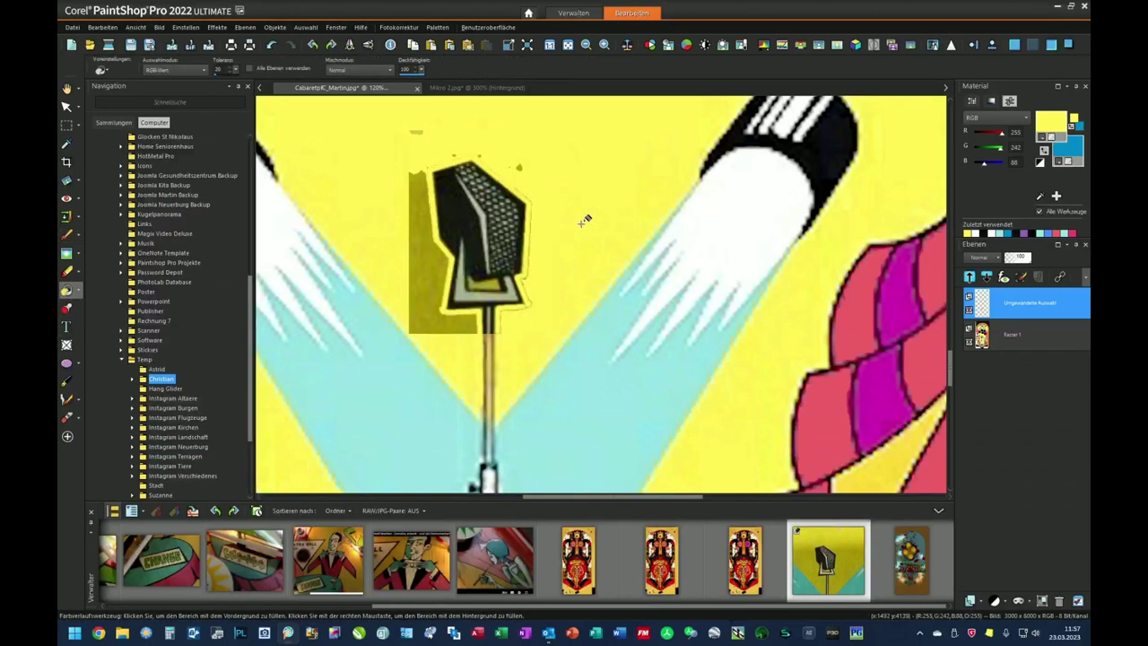
{"action": "left_click", "coordinate": [425, 263]}
Brush yellow over the leftover thin outlines and dark specks around the microphone, its bracket and the stand.
{"action": "left_click", "coordinate": [66, 234]}
{"action": "scroll", "coordinate": [504, 323], "scroll_direction": "up", "scroll_amount": 2}
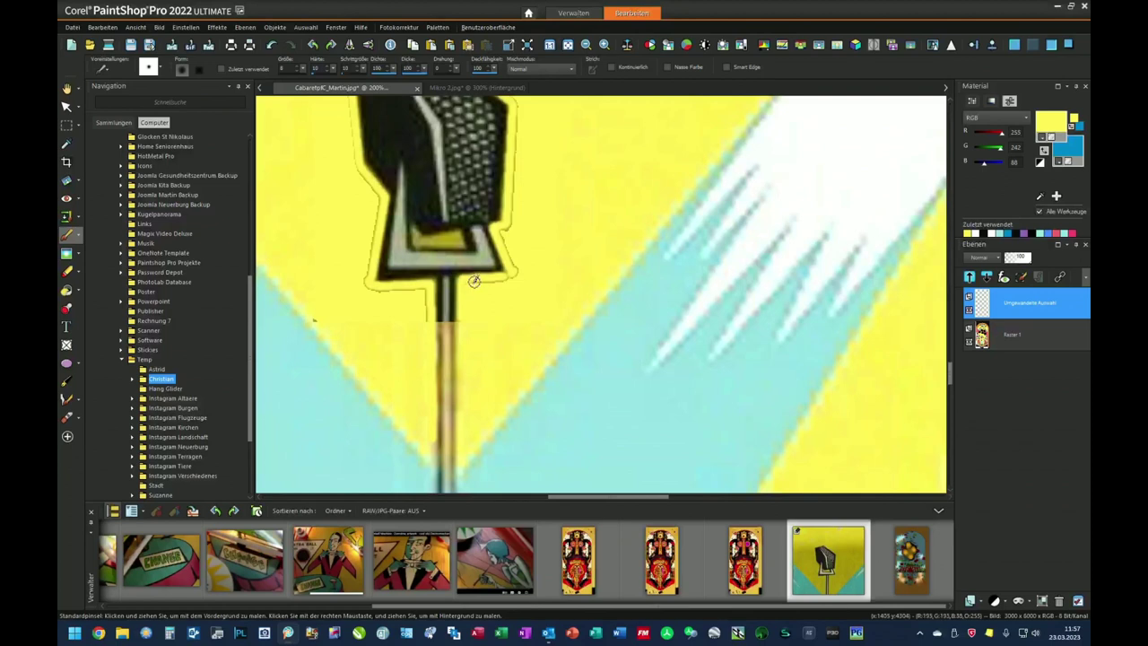
{"action": "mouse_move", "coordinate": [468, 284]}
{"action": "left_mouse_down"}
{"action": "mouse_move", "coordinate": [516, 276]}
{"action": "mouse_move", "coordinate": [502, 231]}
{"action": "mouse_move", "coordinate": [514, 208]}
{"action": "mouse_move", "coordinate": [515, 224]}
{"action": "mouse_move", "coordinate": [513, 108]}
{"action": "left_mouse_up"}
{"action": "left_click_drag", "start_coordinate": [577, 153], "coordinate": [659, 293]}
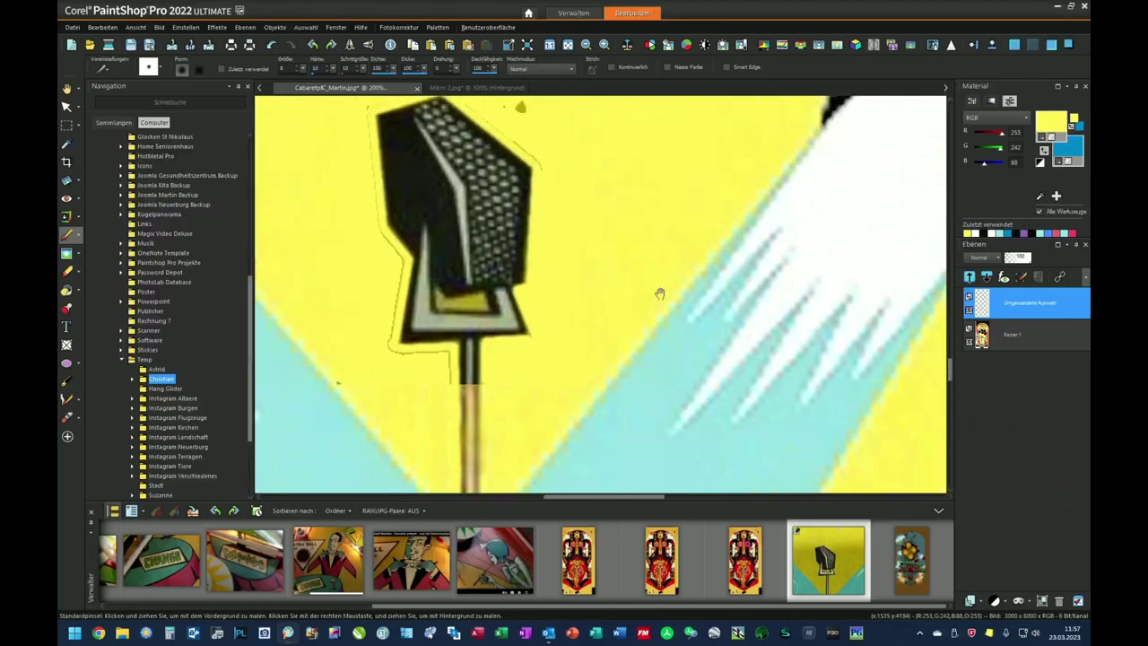
{"action": "mouse_move", "coordinate": [537, 261]}
{"action": "left_mouse_down"}
{"action": "mouse_move", "coordinate": [484, 223]}
{"action": "mouse_move", "coordinate": [552, 277]}
{"action": "mouse_move", "coordinate": [589, 285]}
{"action": "mouse_move", "coordinate": [544, 251]}
{"action": "mouse_move", "coordinate": [580, 258]}
{"action": "mouse_move", "coordinate": [566, 233]}
{"action": "left_mouse_up"}
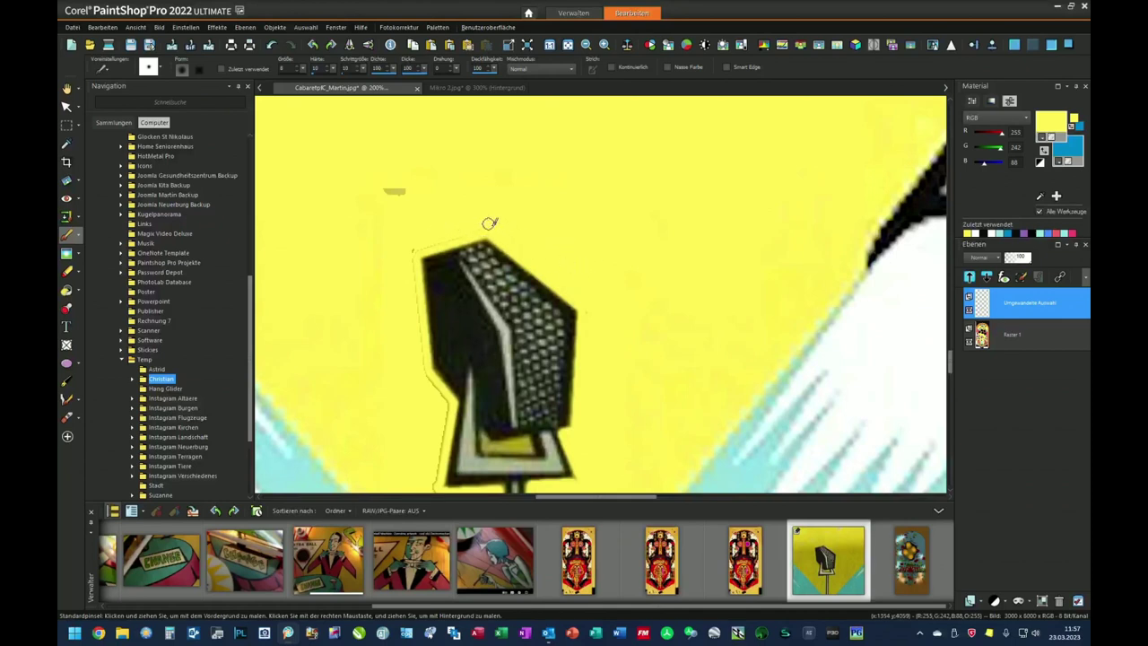
{"action": "left_click_drag", "start_coordinate": [411, 189], "coordinate": [376, 193]}
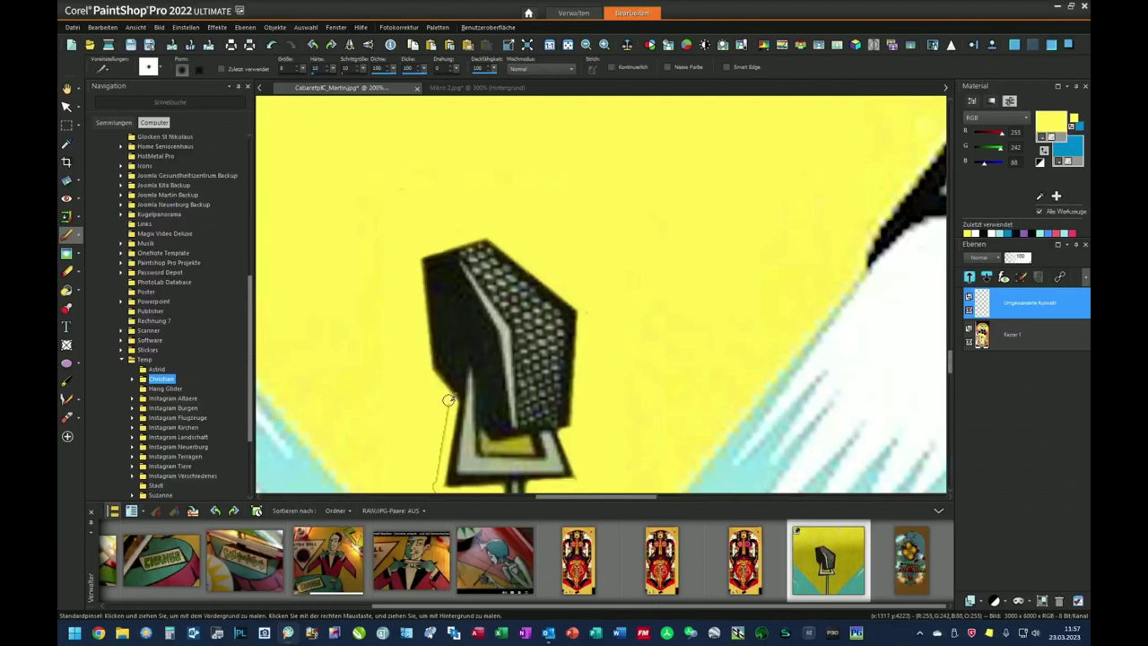
{"action": "scroll", "coordinate": [456, 306], "scroll_direction": "down", "scroll_amount": 5}
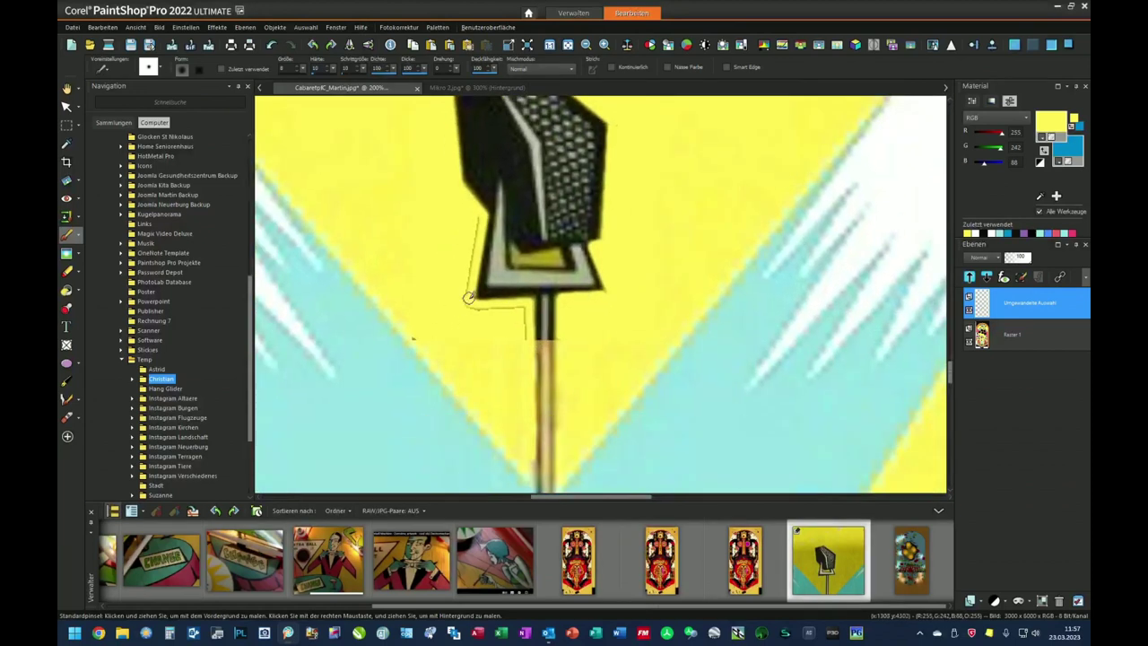
{"action": "key", "text": "ctrl+z"}
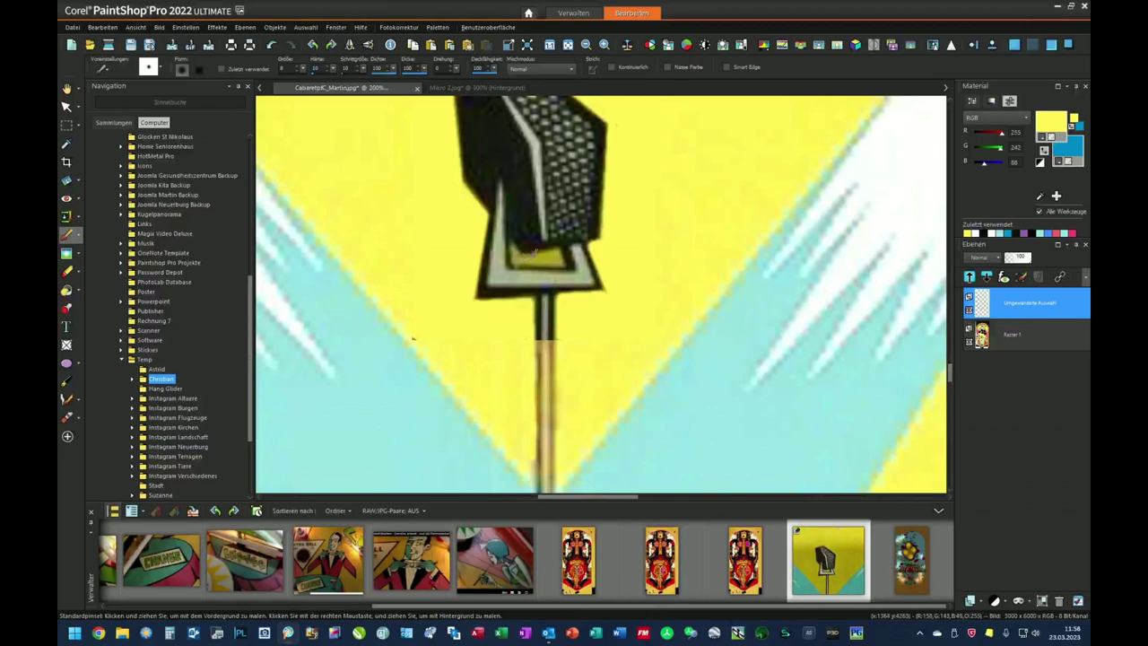
Paint the olive opening inside the microphone bracket yellow.
{"action": "scroll", "coordinate": [535, 260], "scroll_direction": "up", "scroll_amount": 3}
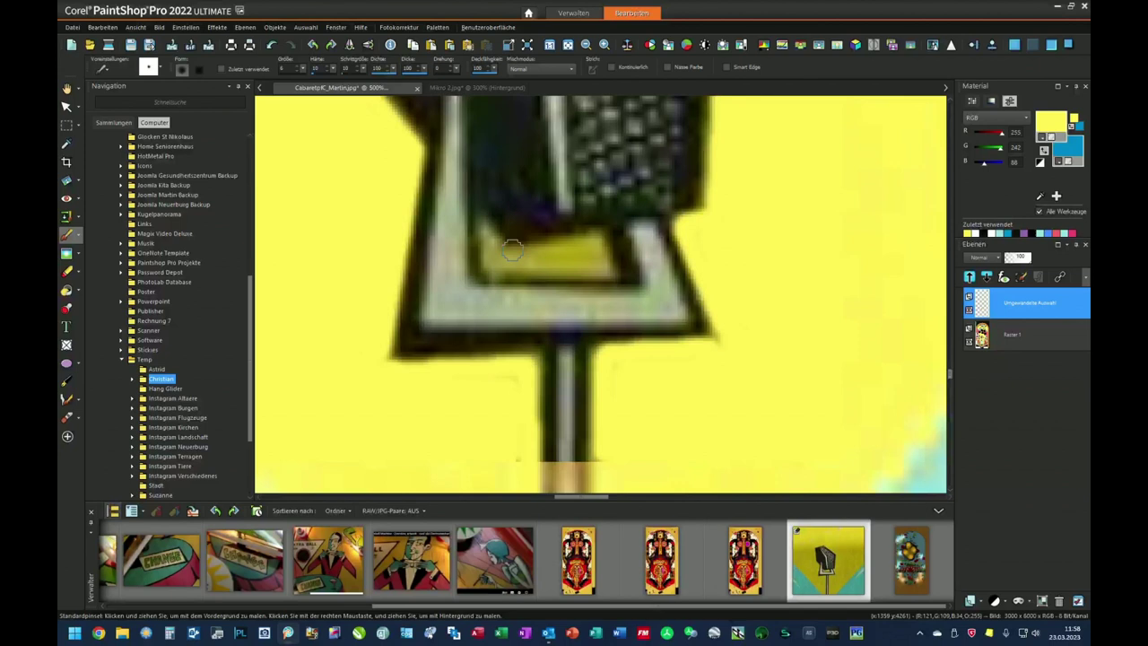
{"action": "key", "text": "alt"}
{"action": "left_click", "coordinate": [486, 228]}
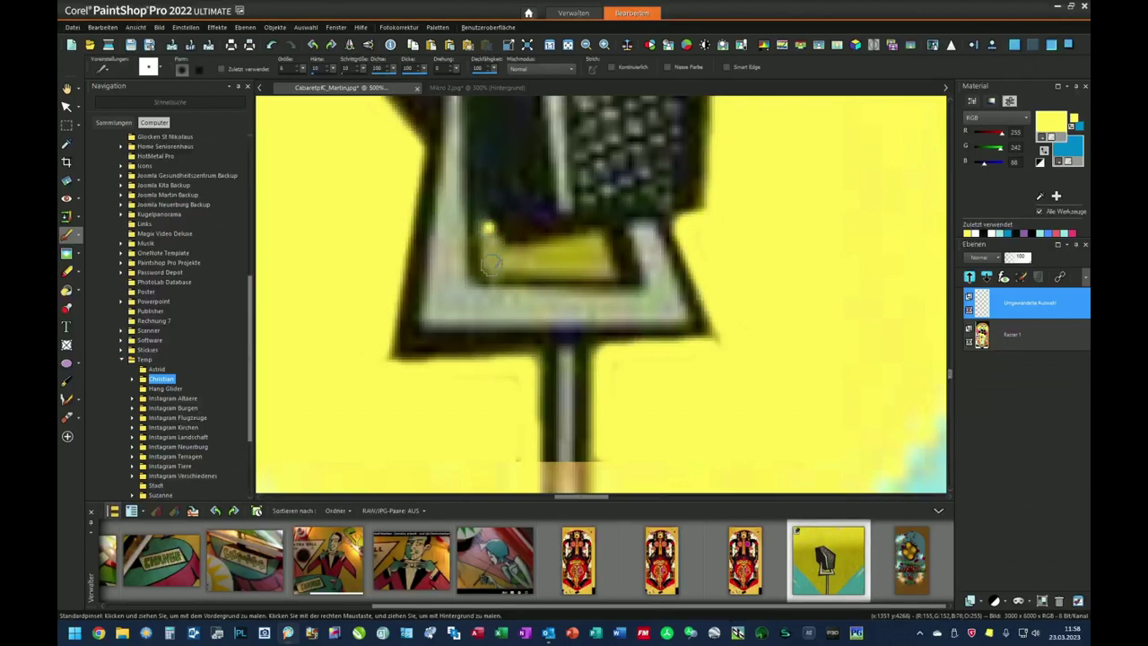
{"action": "left_click_drag", "start_coordinate": [492, 263], "coordinate": [597, 274]}
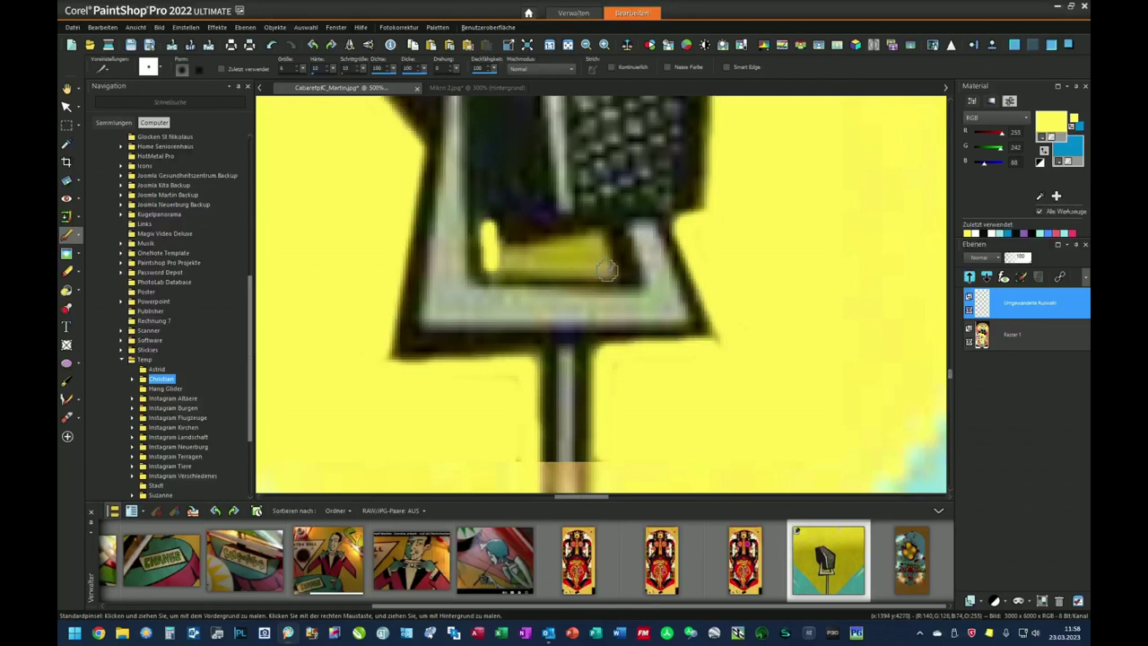
{"action": "mouse_move", "coordinate": [608, 267]}
{"action": "left_mouse_down"}
{"action": "mouse_move", "coordinate": [600, 242]}
{"action": "mouse_move", "coordinate": [506, 260]}
{"action": "mouse_move", "coordinate": [595, 254]}
{"action": "mouse_move", "coordinate": [529, 259]}
{"action": "mouse_move", "coordinate": [589, 259]}
{"action": "mouse_move", "coordinate": [569, 254]}
{"action": "mouse_move", "coordinate": [600, 271]}
{"action": "left_mouse_up"}
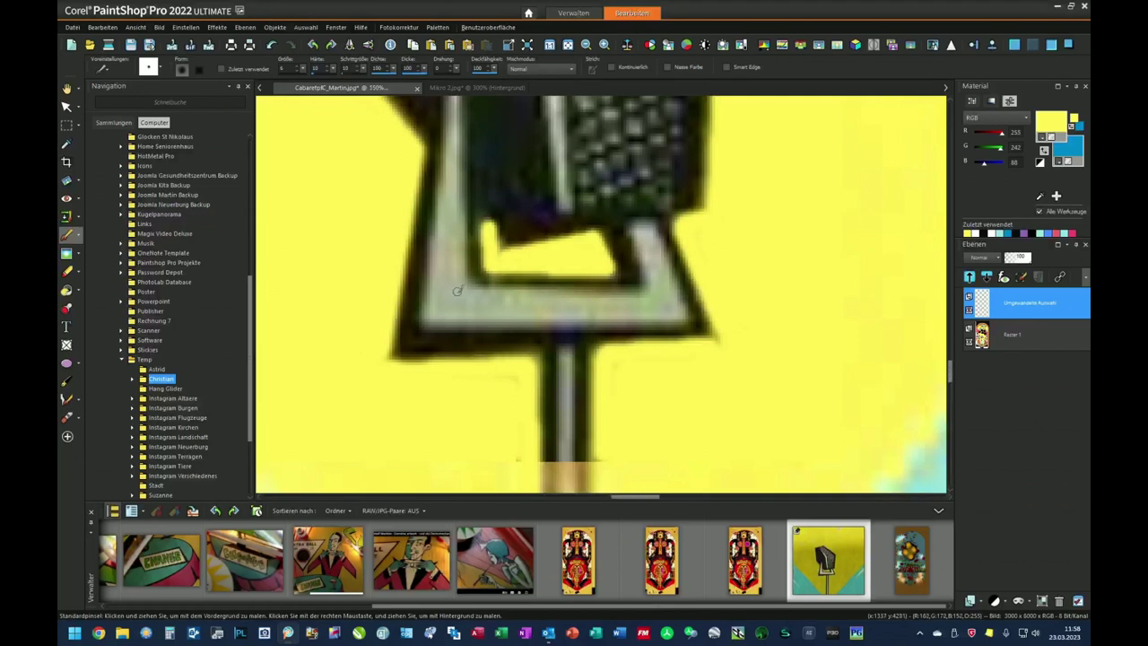
Sample white from the right spotlight beam and paint white lines along the outer edges of the bracket's grey face.
{"action": "scroll", "coordinate": [451, 277], "scroll_direction": "down", "scroll_amount": 5}
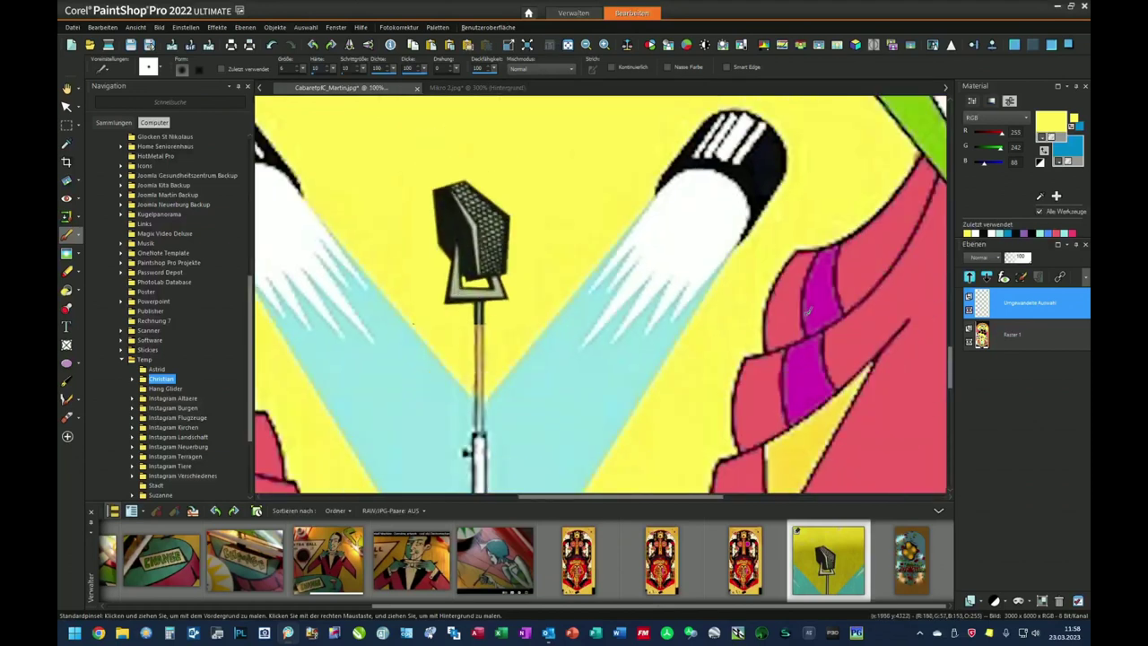
{"action": "left_click", "coordinate": [700, 210], "text": "ctrl"}
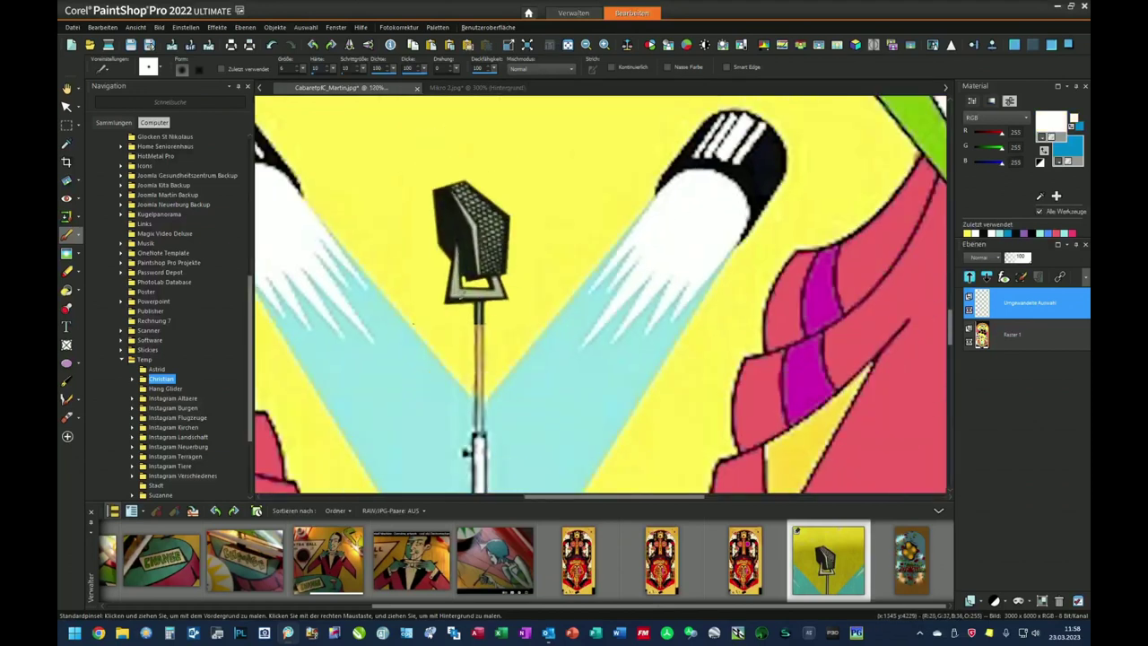
{"action": "scroll", "coordinate": [457, 301], "scroll_direction": "up", "scroll_amount": 3}
{"action": "scroll", "coordinate": [450, 251], "scroll_direction": "up", "scroll_amount": 2}
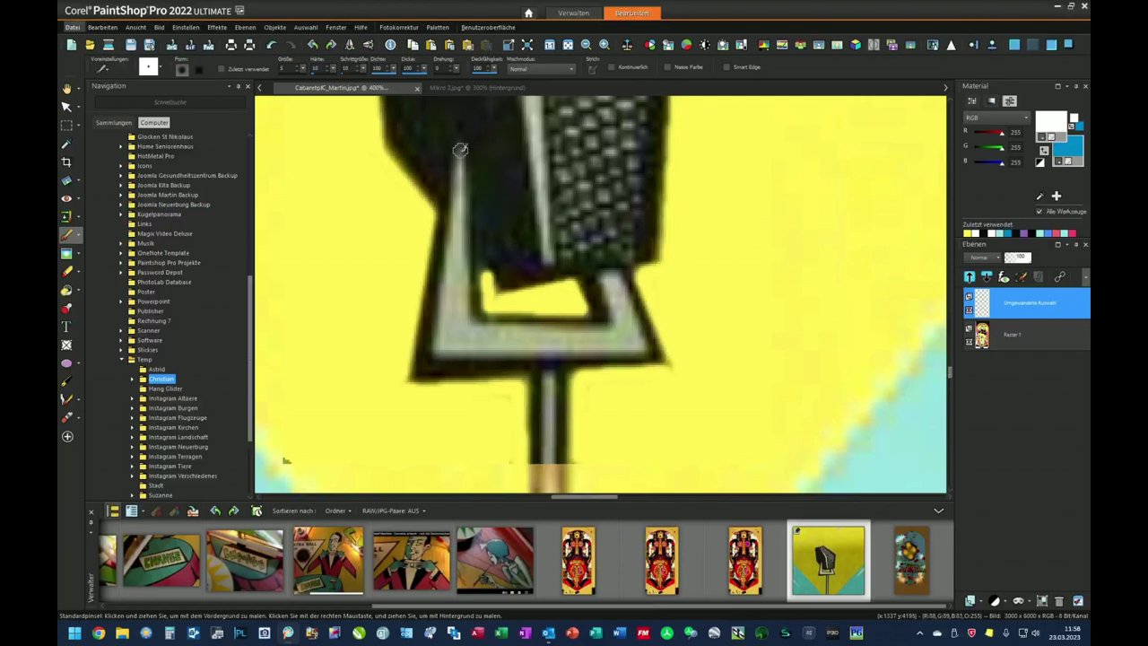
{"action": "left_click_drag", "start_coordinate": [460, 150], "coordinate": [444, 342]}
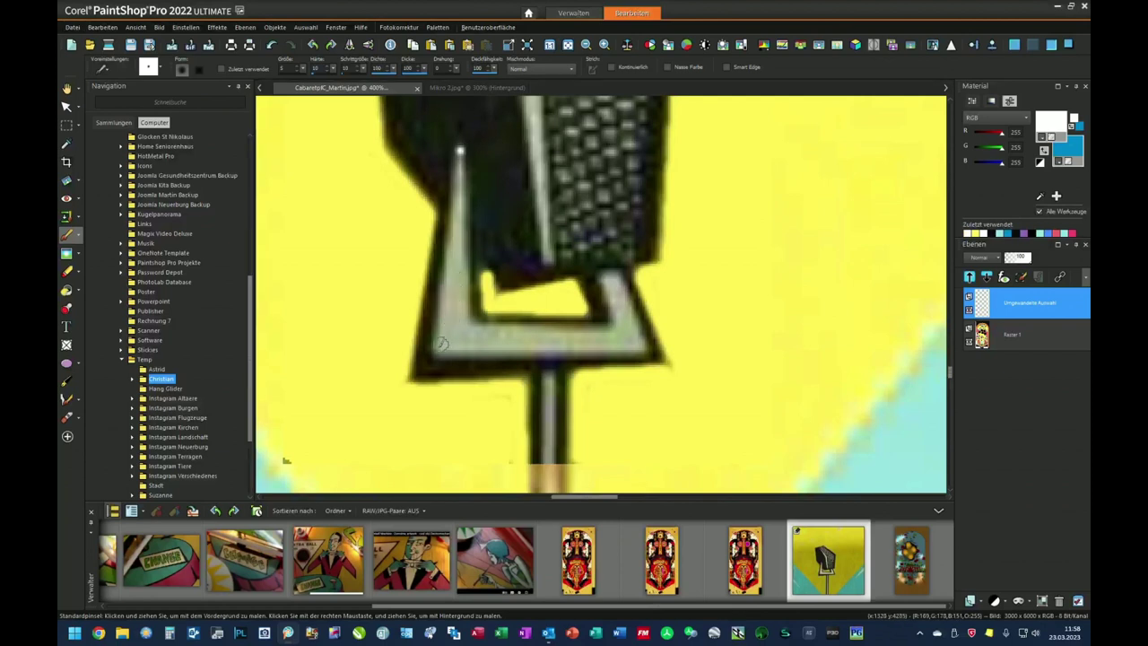
{"action": "left_click", "coordinate": [440, 345], "text": "shift"}
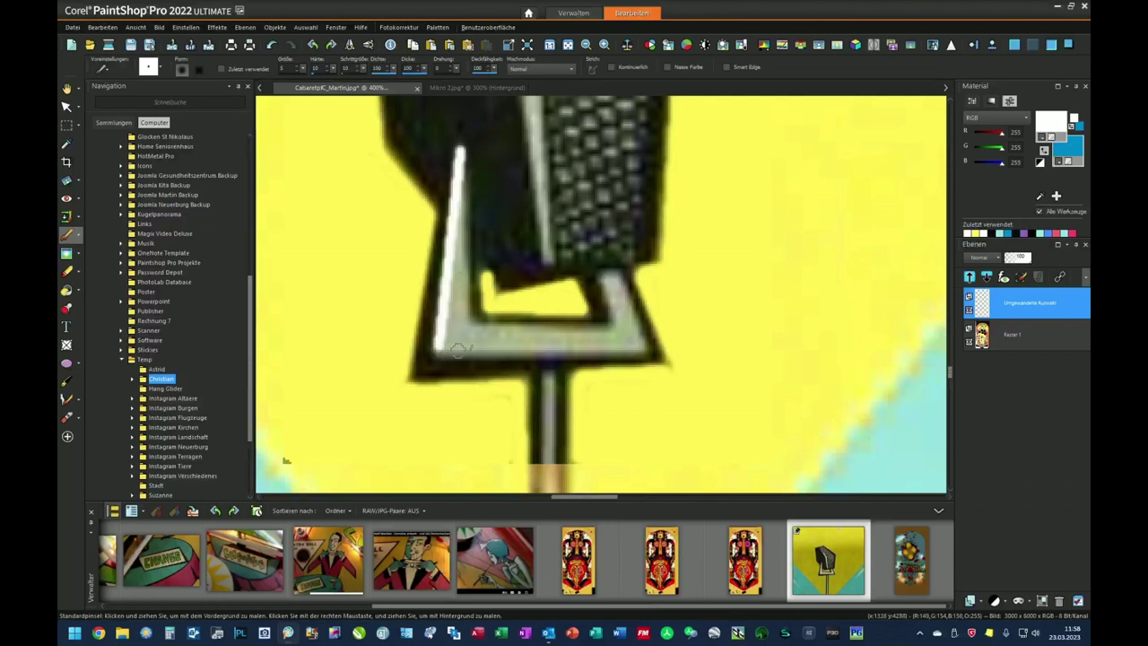
{"action": "left_click", "coordinate": [645, 347], "text": "shift"}
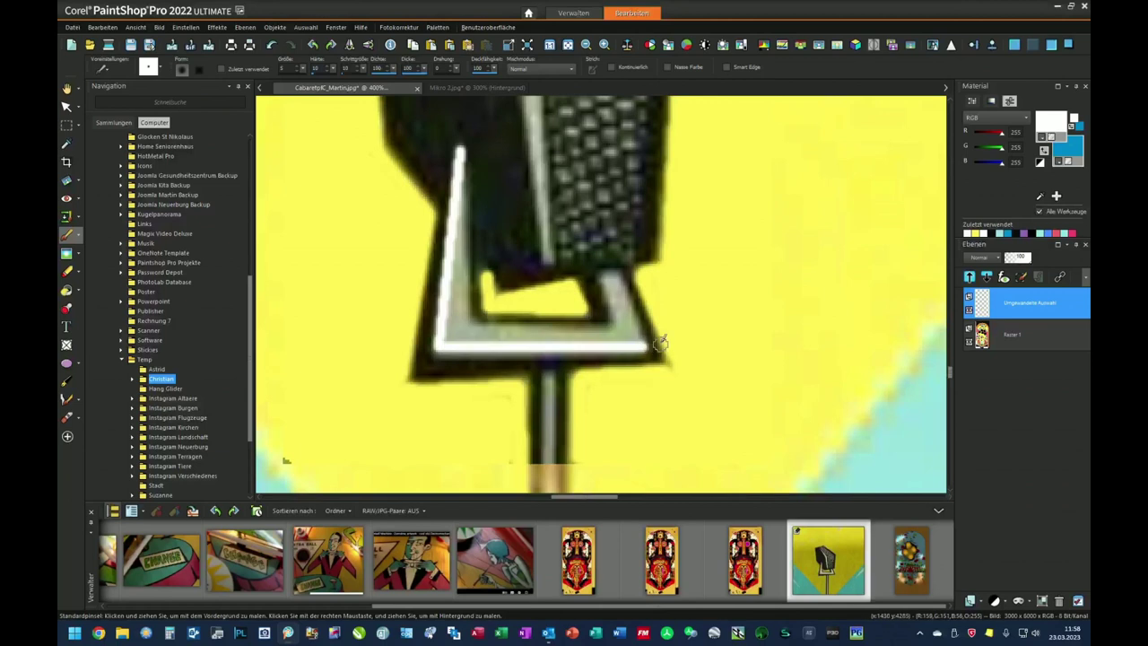
{"action": "left_click", "coordinate": [619, 276], "text": "shift"}
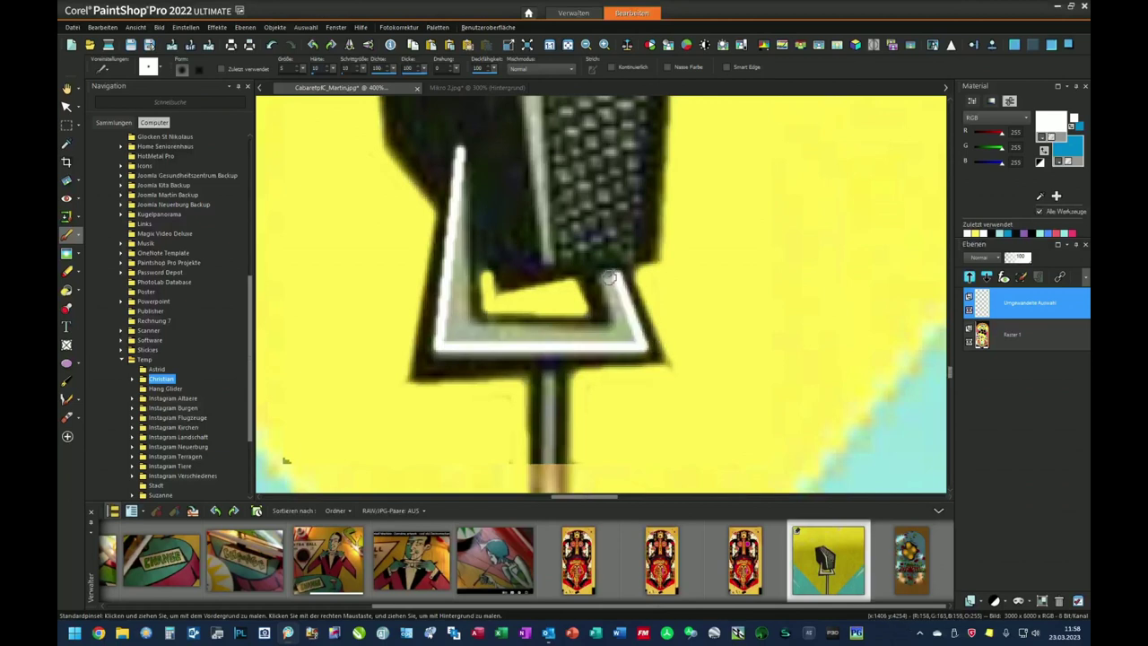
Paint the remaining grey along the bracket's inner edges and the gaps between the lines white.
{"action": "left_click", "coordinate": [604, 279]}
{"action": "left_click", "coordinate": [624, 332], "text": "shift"}
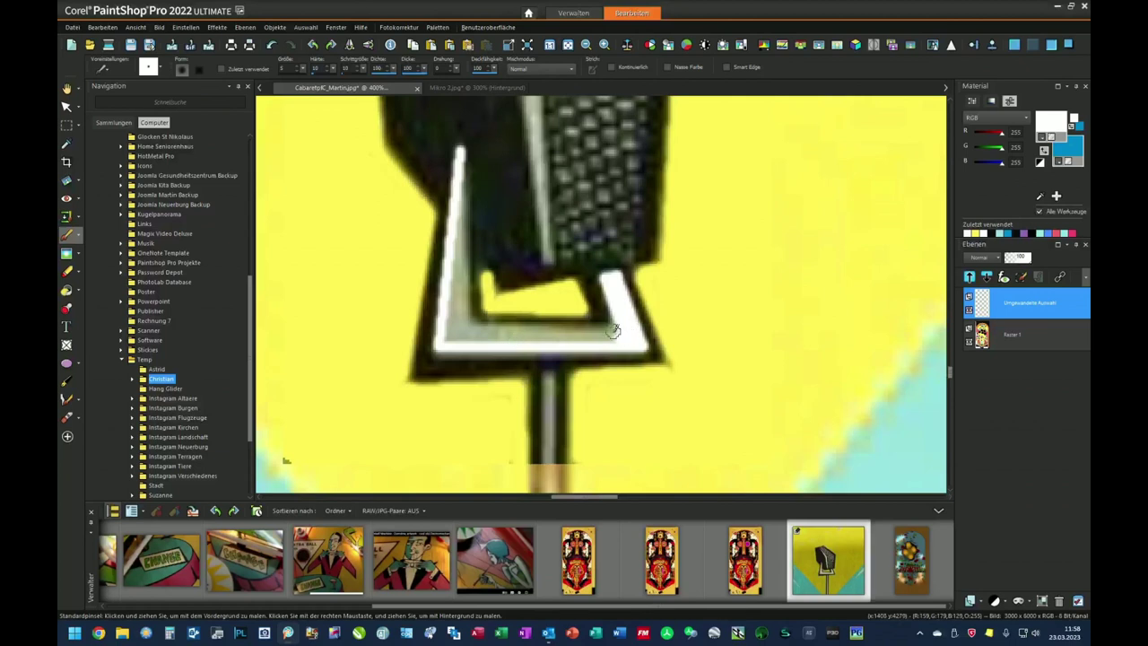
{"action": "left_click", "coordinate": [467, 331], "text": "shift"}
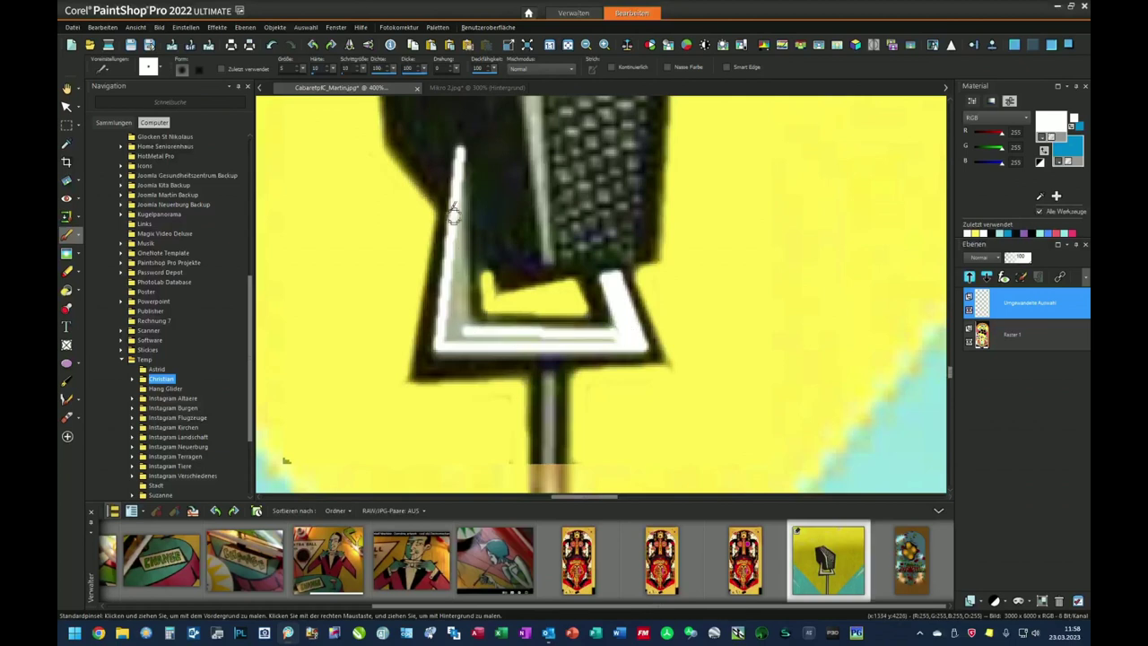
{"action": "left_click", "coordinate": [458, 154], "text": "shift"}
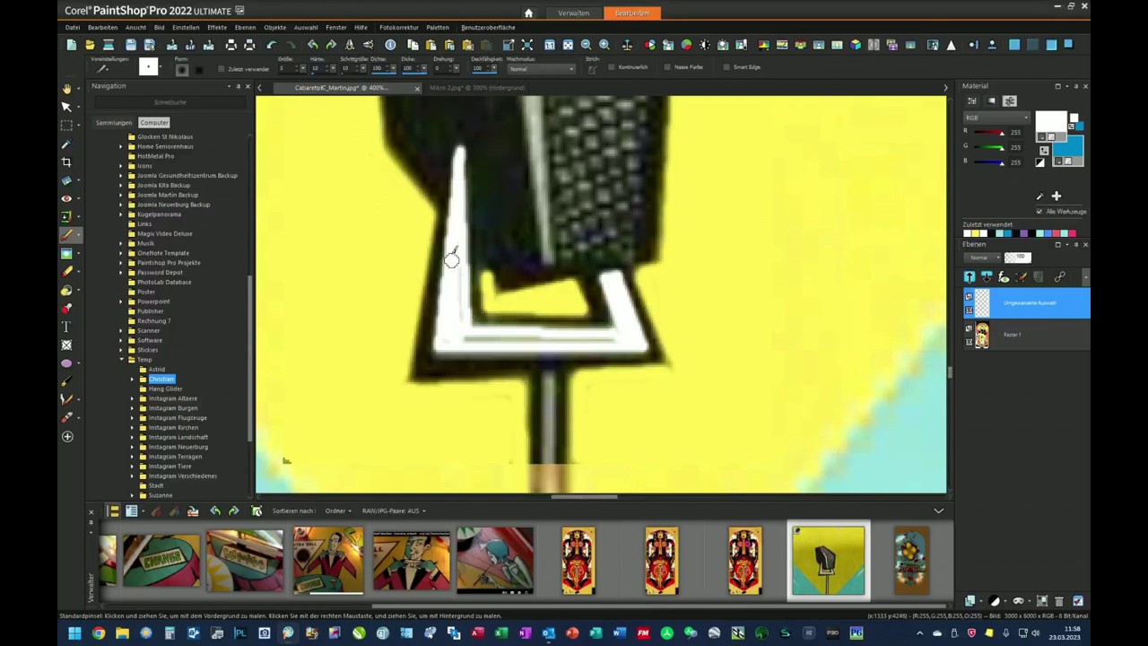
{"action": "left_click_drag", "start_coordinate": [446, 335], "coordinate": [630, 341]}
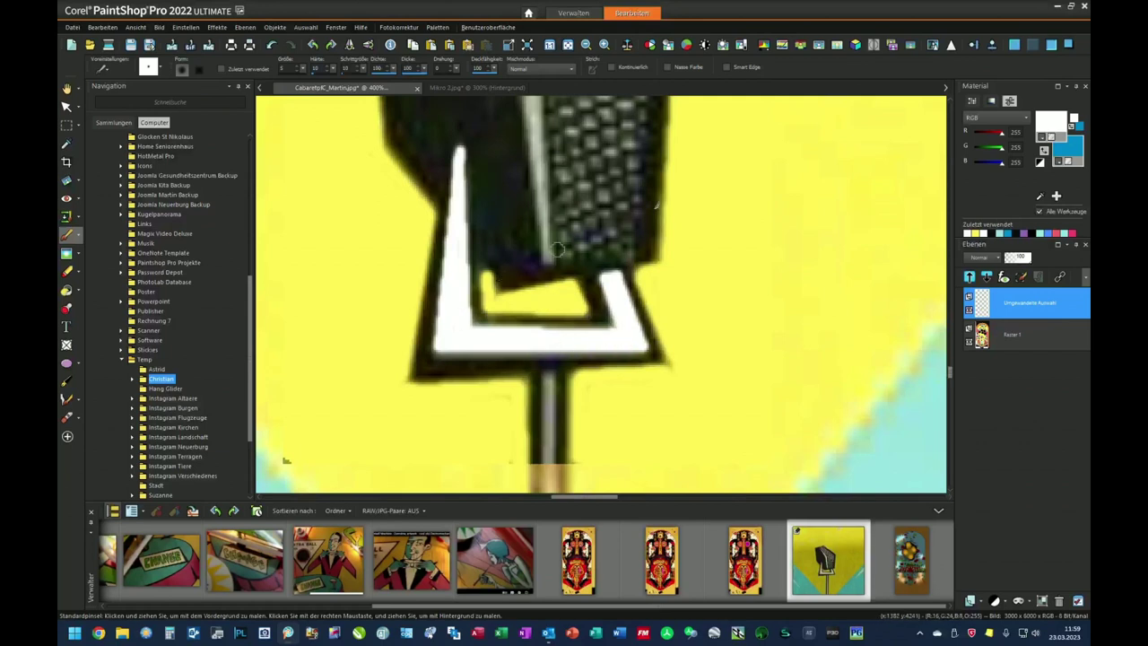
Paint the grey highlight strip beside the microphone's grille white, from its upper tip to its lower end.
{"action": "scroll", "coordinate": [658, 403], "scroll_direction": "up", "scroll_amount": 5}
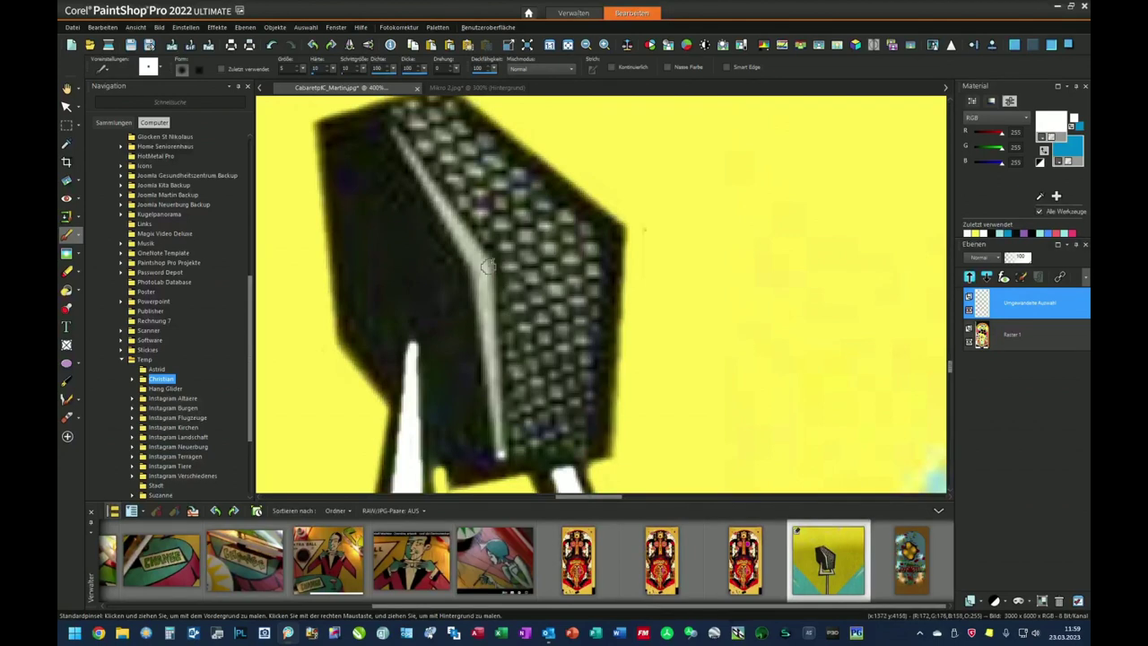
{"action": "left_click_drag", "start_coordinate": [487, 265], "coordinate": [485, 262]}
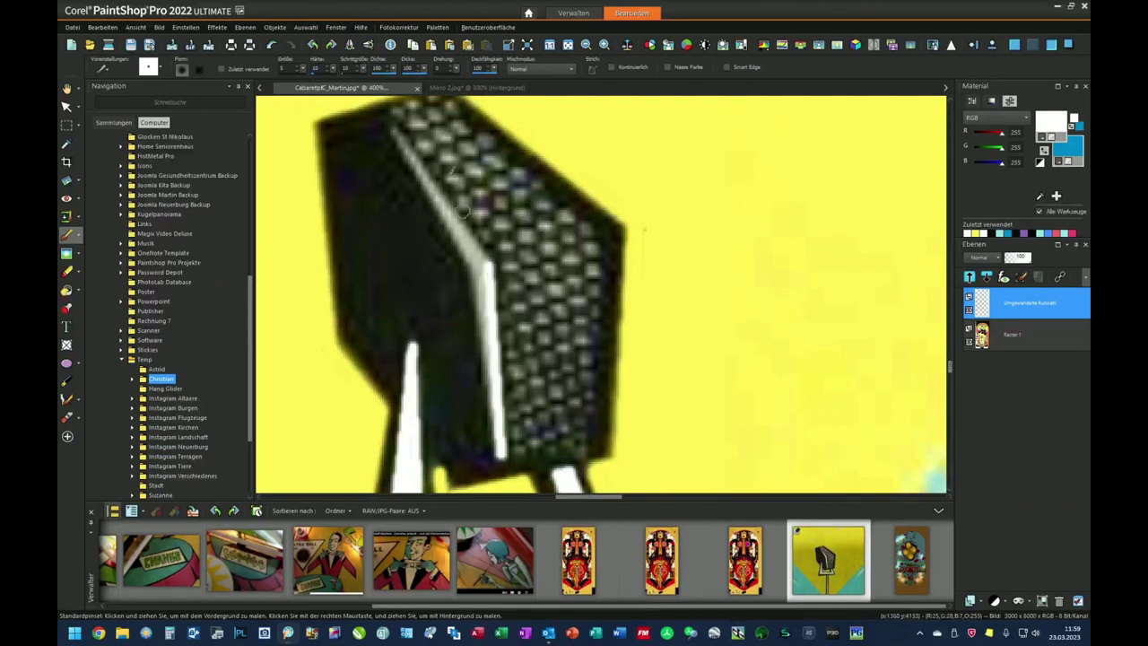
{"action": "left_click", "coordinate": [395, 131], "text": "shift"}
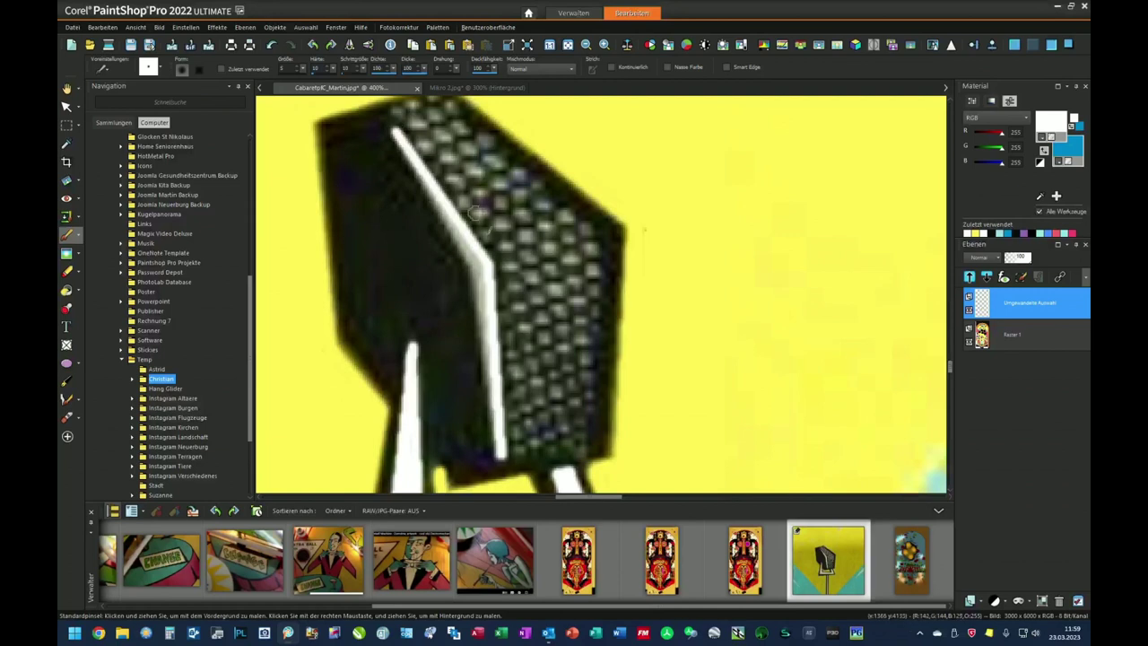
{"action": "left_click", "coordinate": [481, 268], "text": "shift"}
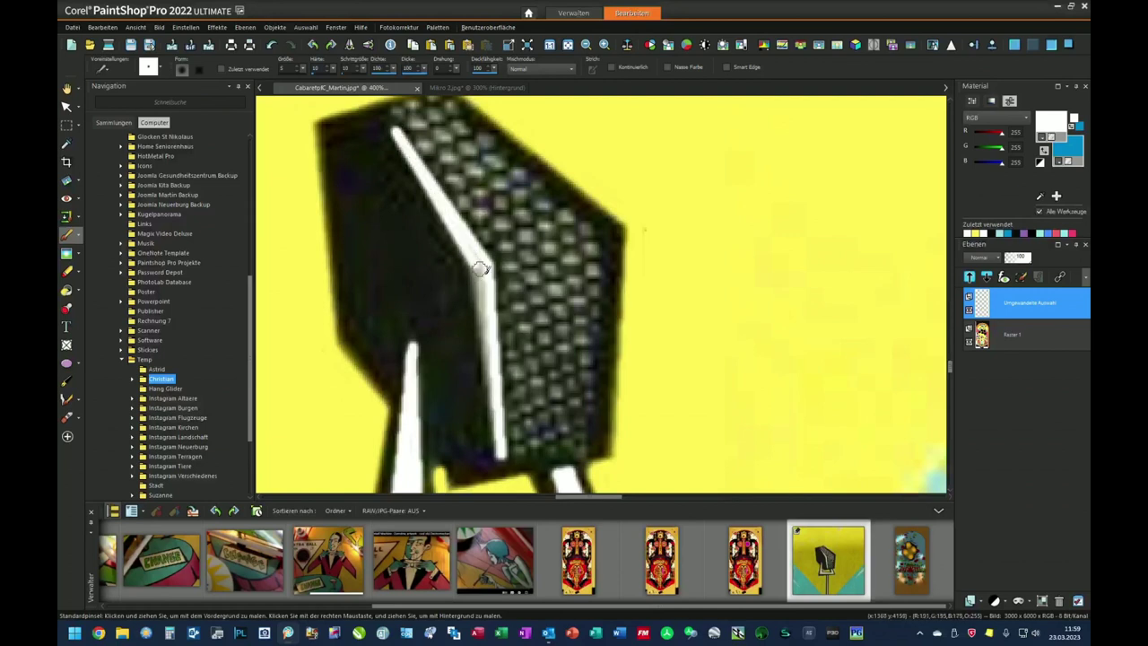
{"action": "left_click", "coordinate": [501, 448], "text": "shift"}
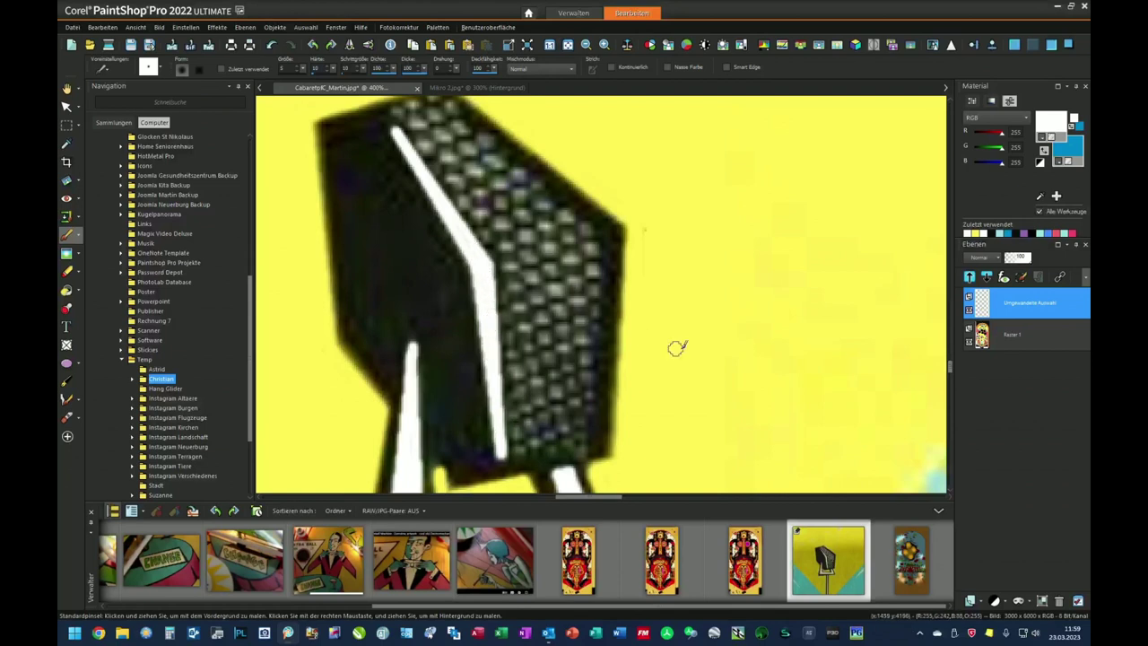
Reduce the brush size to 6 and dab white over the grey dots in the middle part of the microphone's grille.
{"action": "mouse_move", "coordinate": [777, 243]}
{"action": "left_mouse_down"}
{"action": "mouse_move", "coordinate": [816, 320]}
{"action": "mouse_move", "coordinate": [838, 272]}
{"action": "left_mouse_up"}
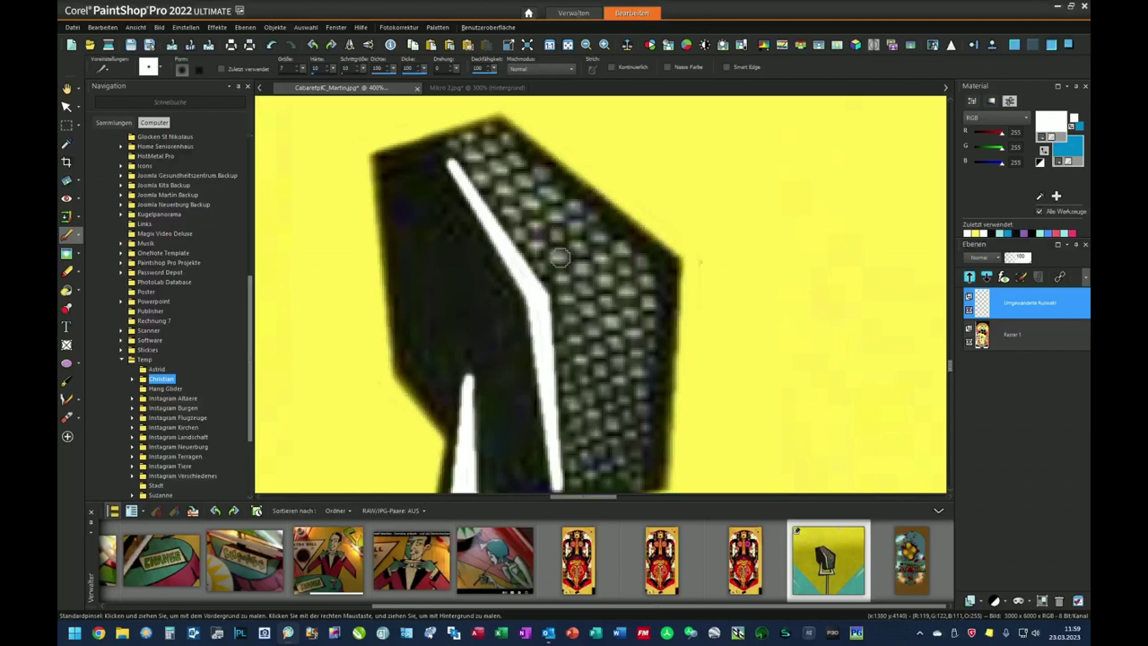
{"action": "key", "text": "alt"}
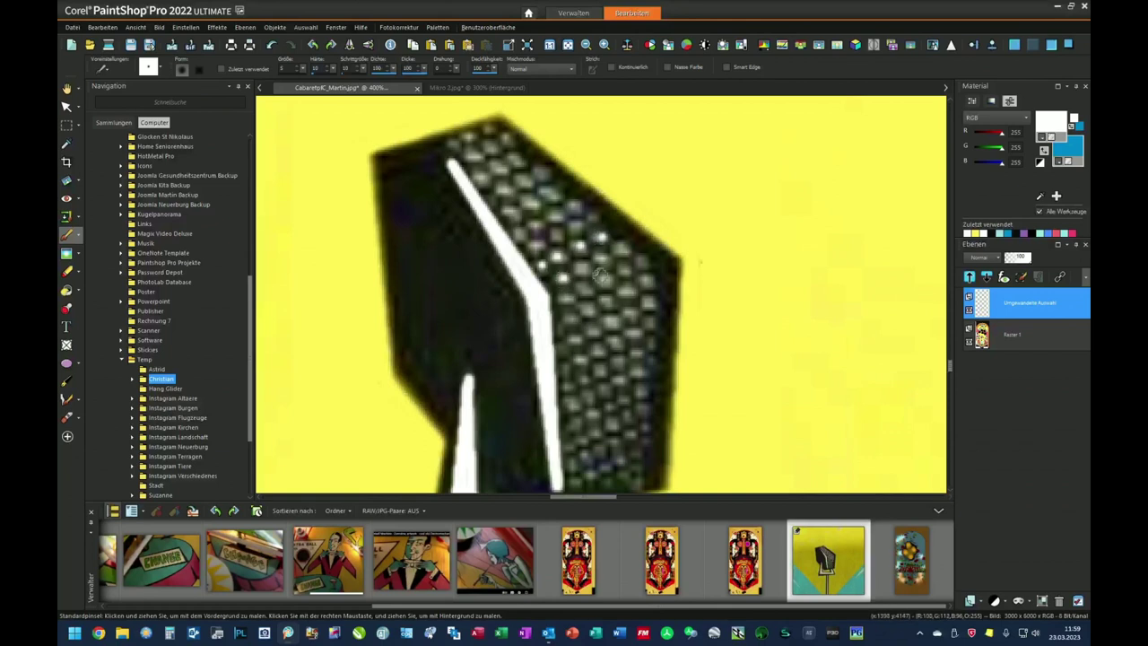
{"action": "left_click", "coordinate": [297, 69]}
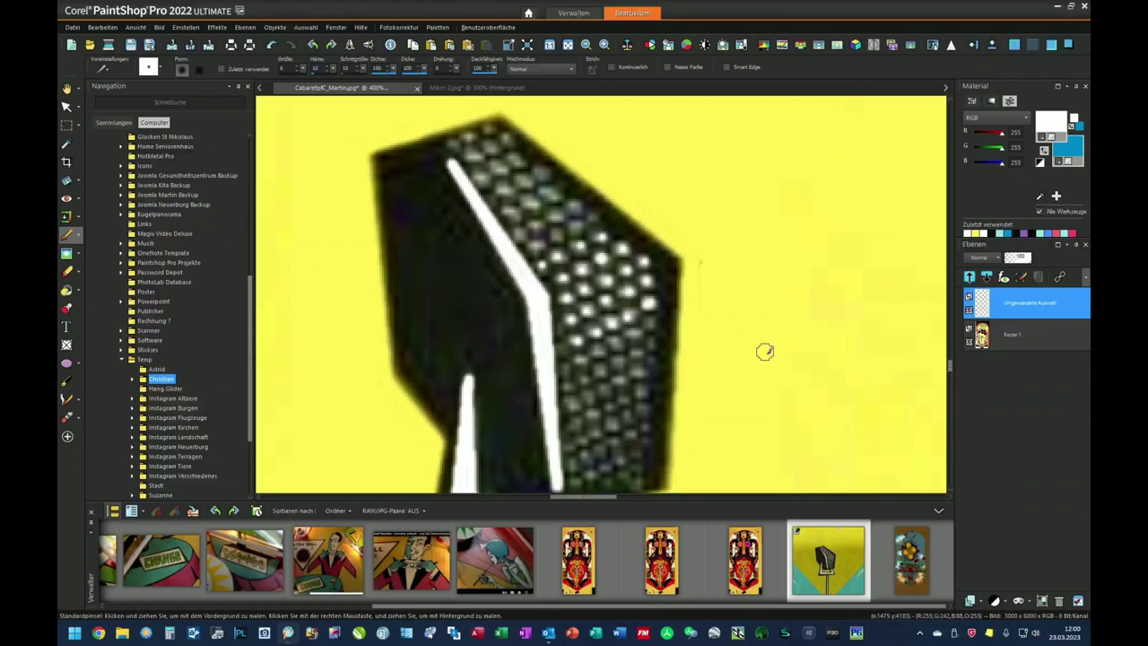
{"action": "scroll", "coordinate": [637, 325], "scroll_direction": "down", "scroll_amount": 2}
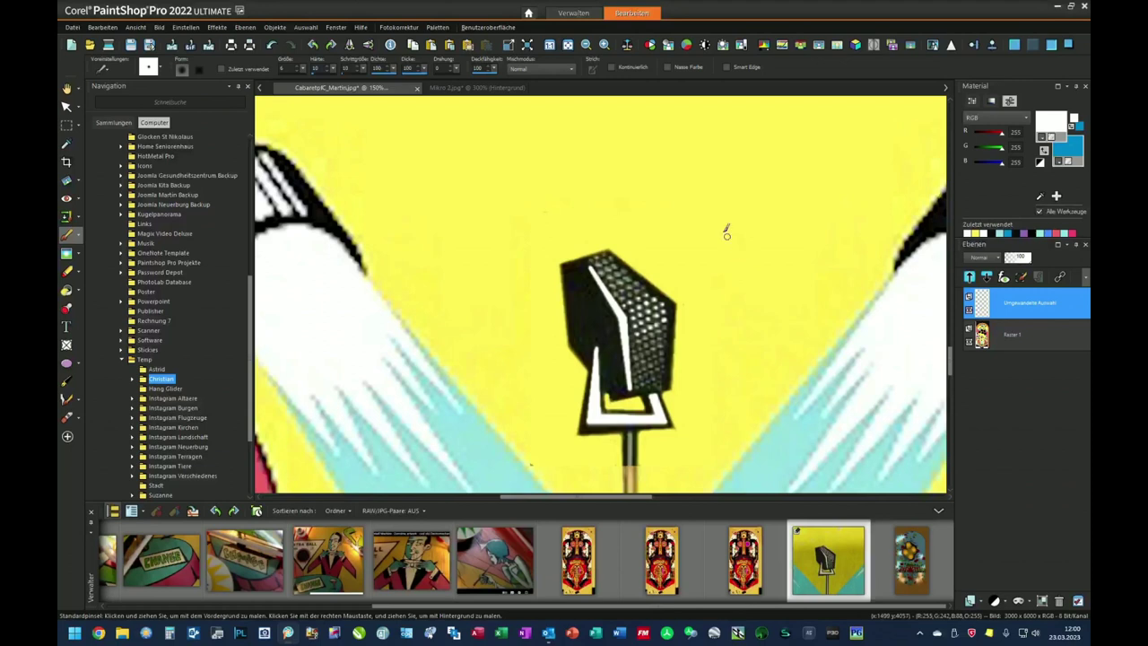
Set the foreground colour to black and flood-fill the microphone's dark body with it.
{"action": "left_click", "coordinate": [66, 290]}
{"action": "left_click", "coordinate": [591, 309]}
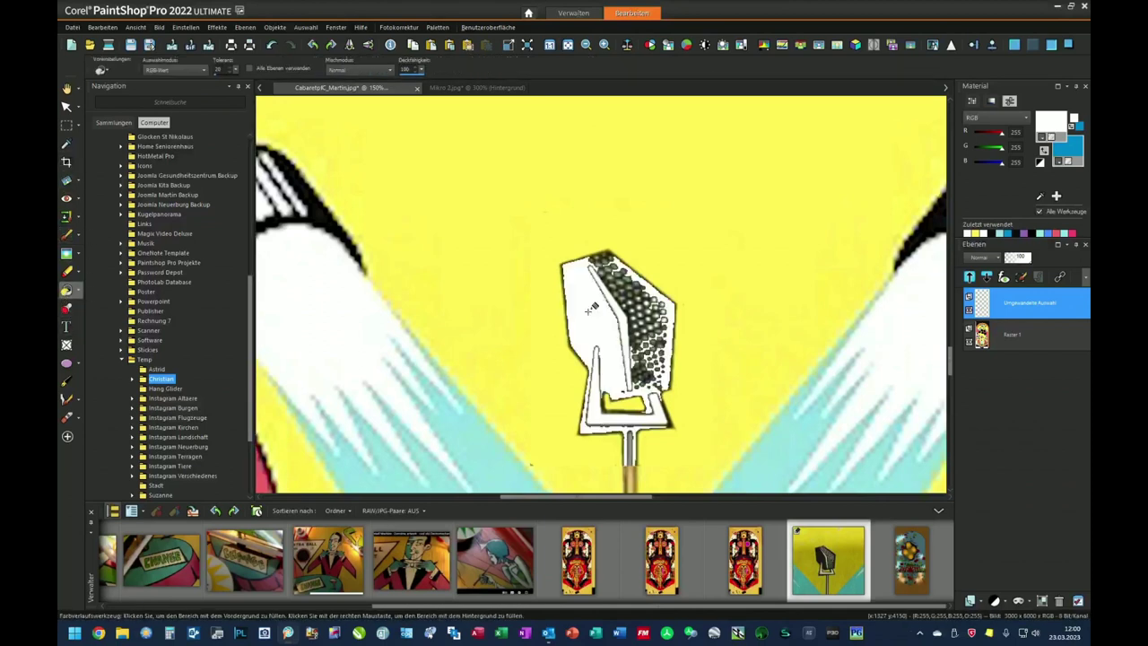
{"action": "left_click", "coordinate": [270, 47]}
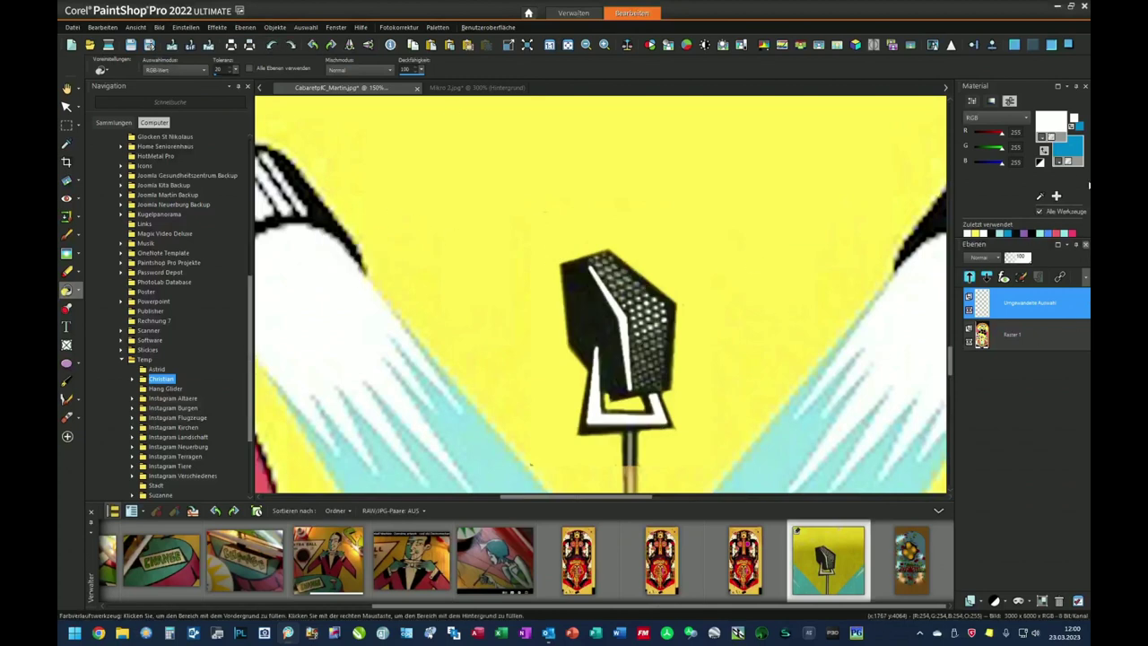
{"action": "left_click", "coordinate": [1051, 124]}
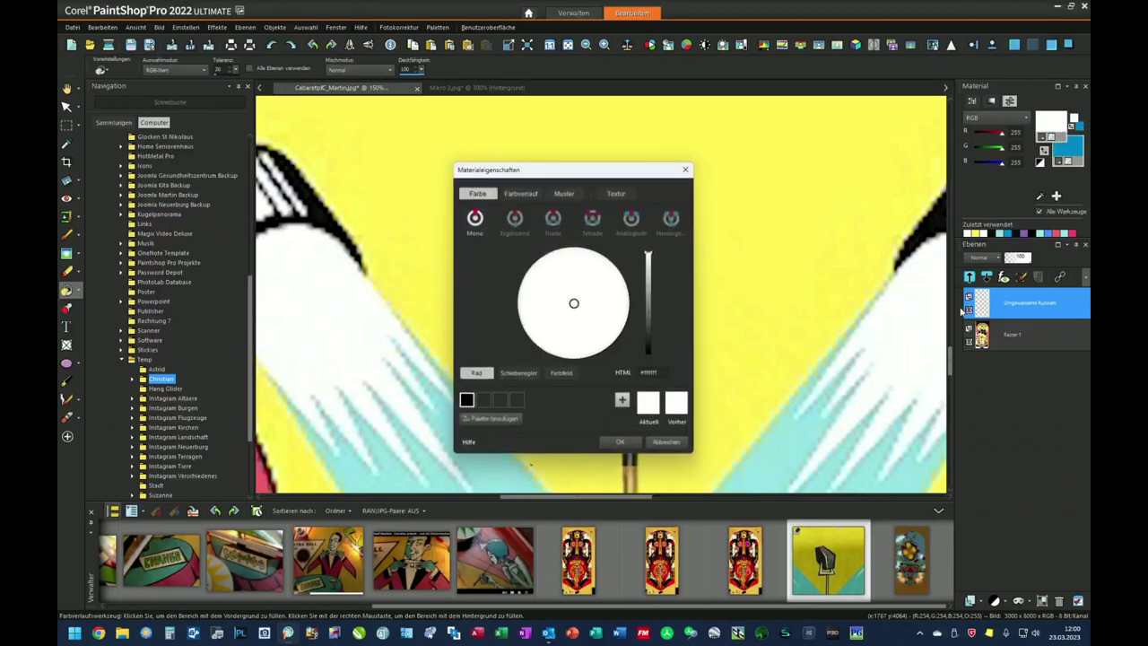
{"action": "left_click_drag", "start_coordinate": [654, 328], "coordinate": [654, 355]}
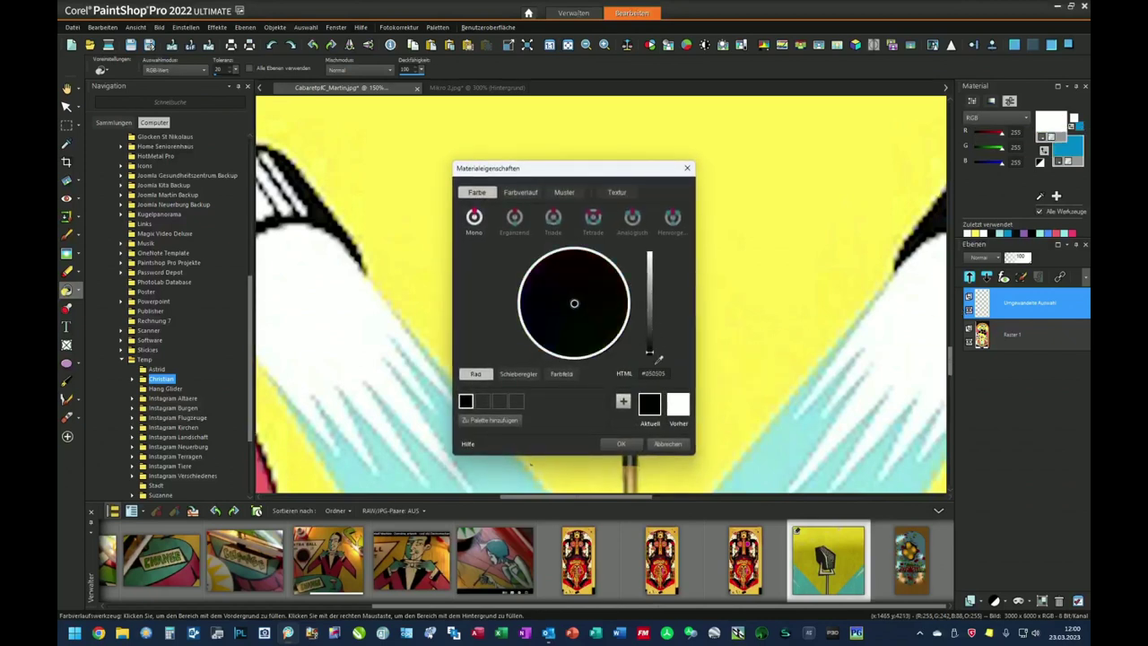
{"action": "left_click", "coordinate": [621, 443]}
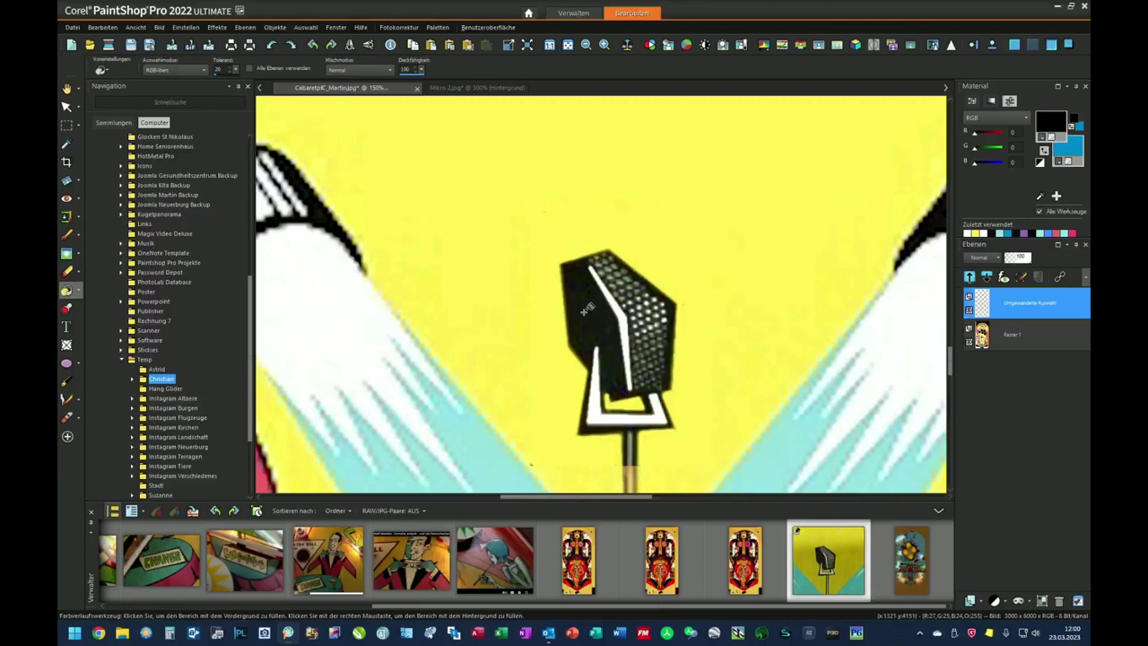
{"action": "left_click", "coordinate": [584, 308]}
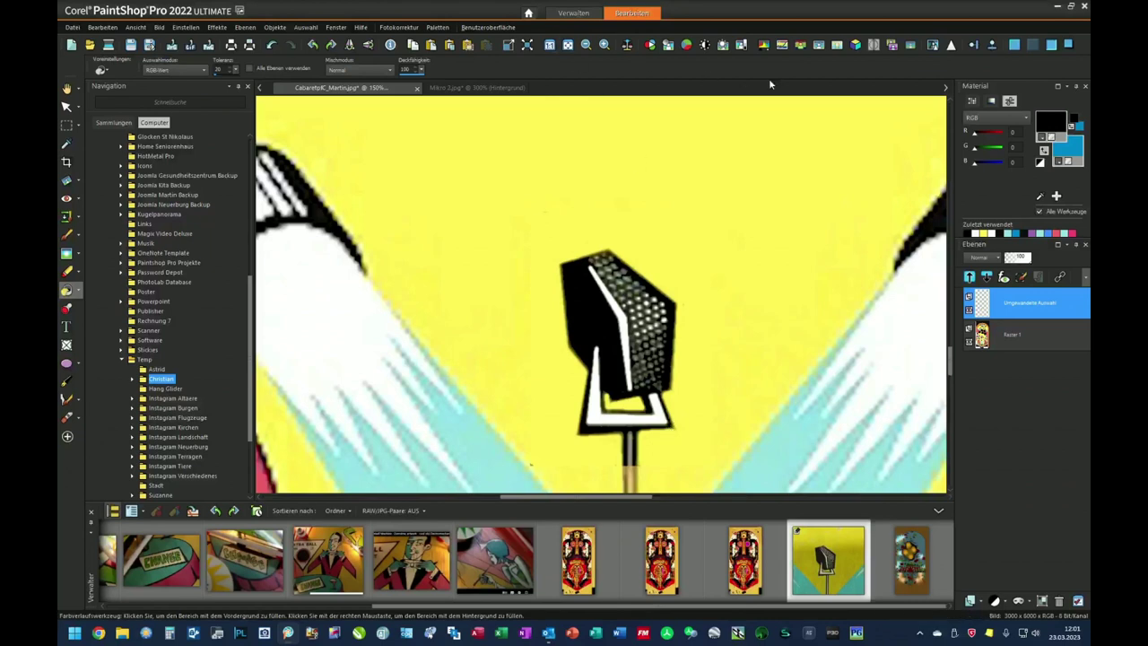
{"action": "left_click", "coordinate": [704, 45]}
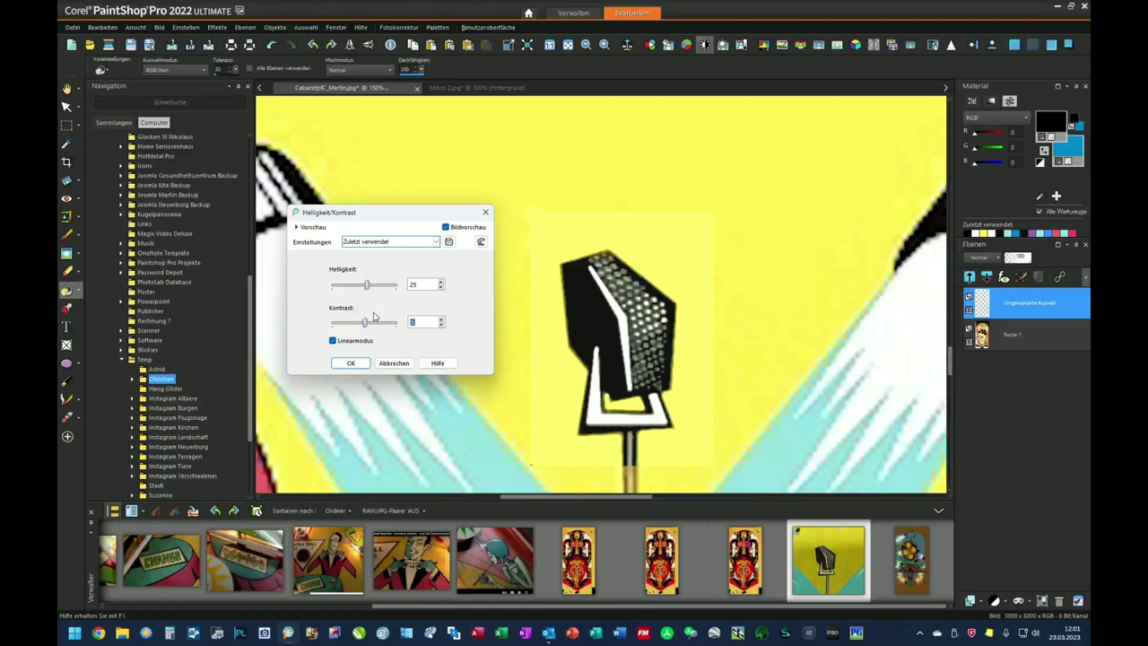
{"action": "left_click_drag", "start_coordinate": [368, 288], "coordinate": [362, 286]}
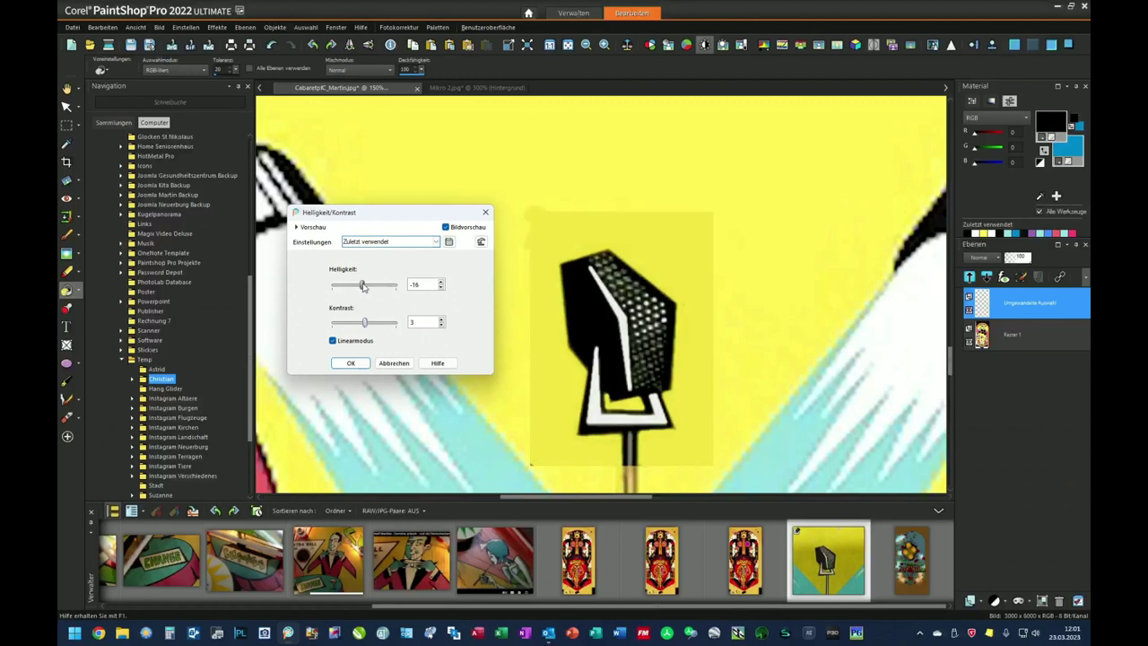
{"action": "left_click_drag", "start_coordinate": [364, 286], "coordinate": [365, 287]}
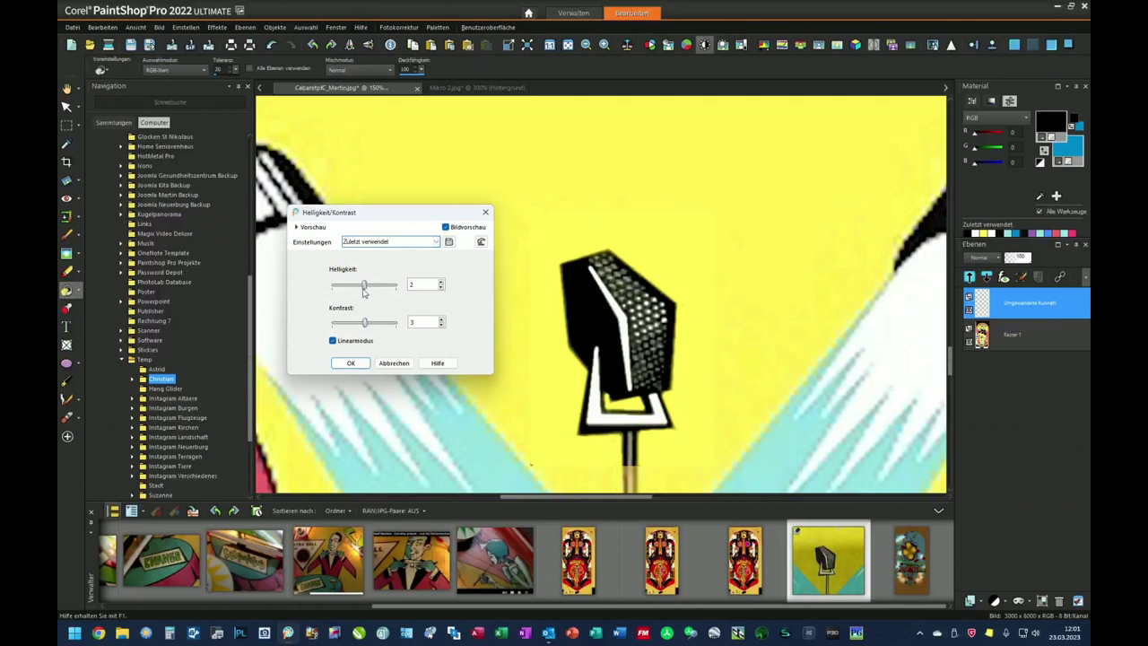
{"action": "left_click_drag", "start_coordinate": [365, 327], "coordinate": [368, 326]}
{"action": "left_click", "coordinate": [394, 362]}
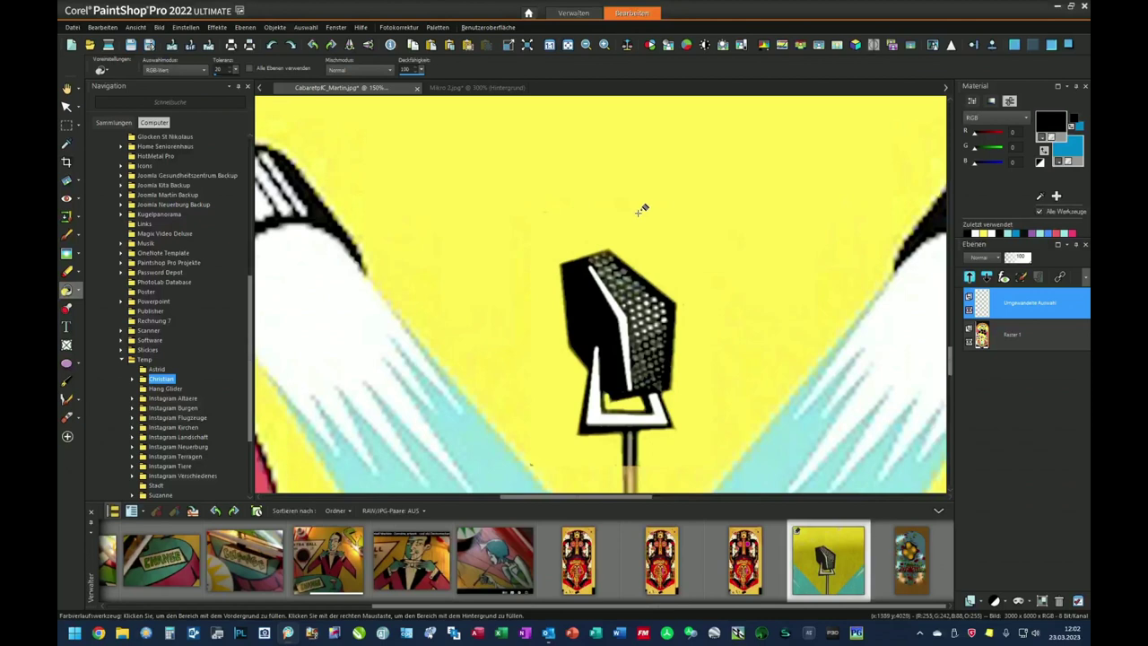
Try to select the light-blue border above the lower black flipper areas with the Magic Wand.
{"action": "scroll", "coordinate": [547, 253], "scroll_direction": "down", "scroll_amount": 3}
{"action": "scroll", "coordinate": [558, 256], "scroll_direction": "down", "scroll_amount": 3}
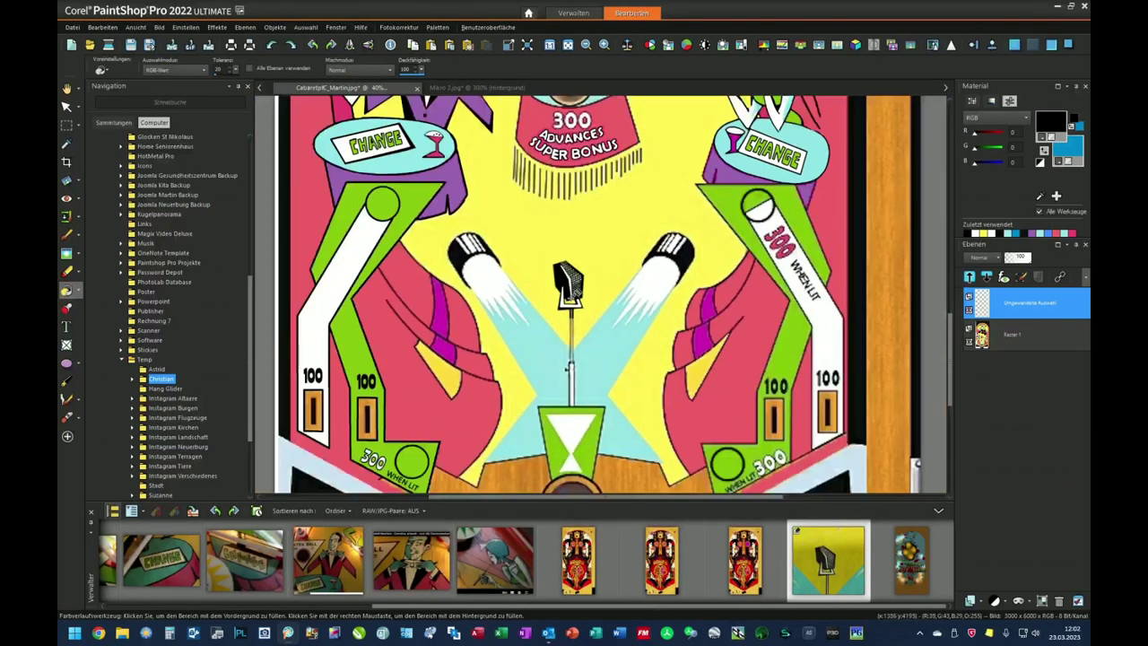
{"action": "scroll", "coordinate": [647, 212], "scroll_direction": "up", "scroll_amount": 2}
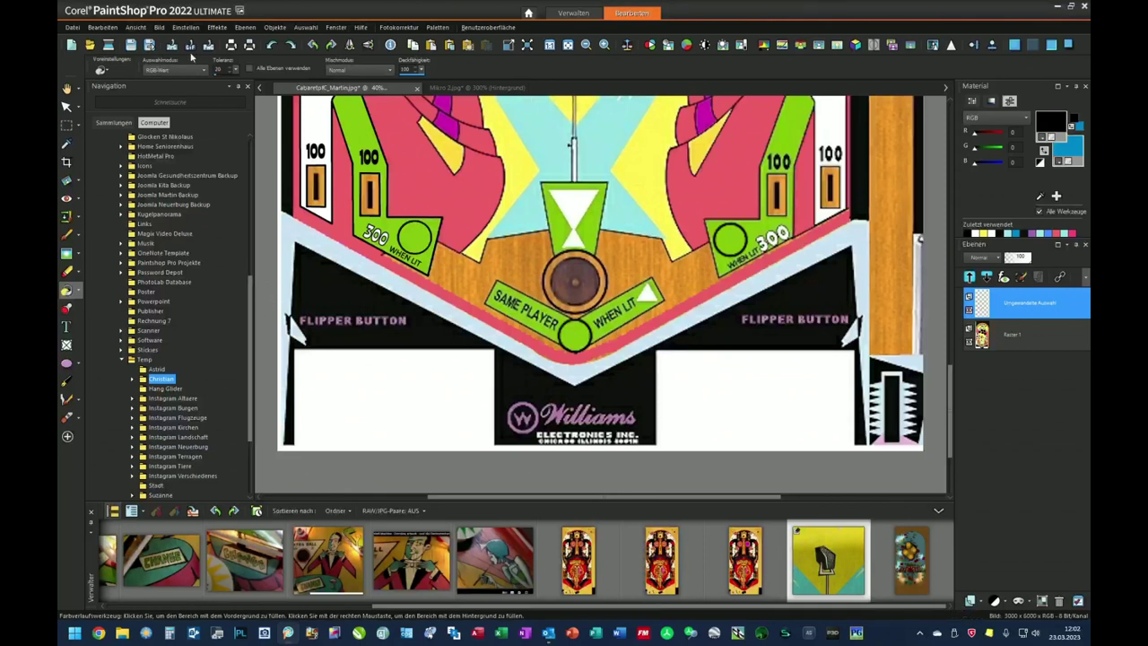
{"action": "left_click", "coordinate": [77, 126]}
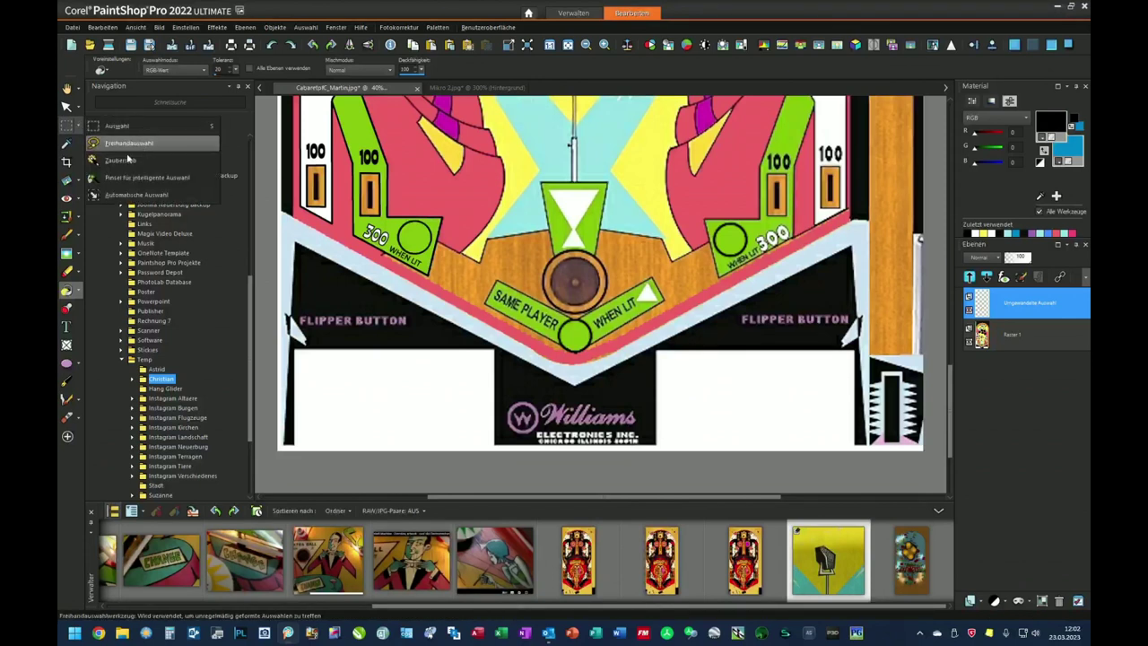
{"action": "left_click", "coordinate": [120, 161]}
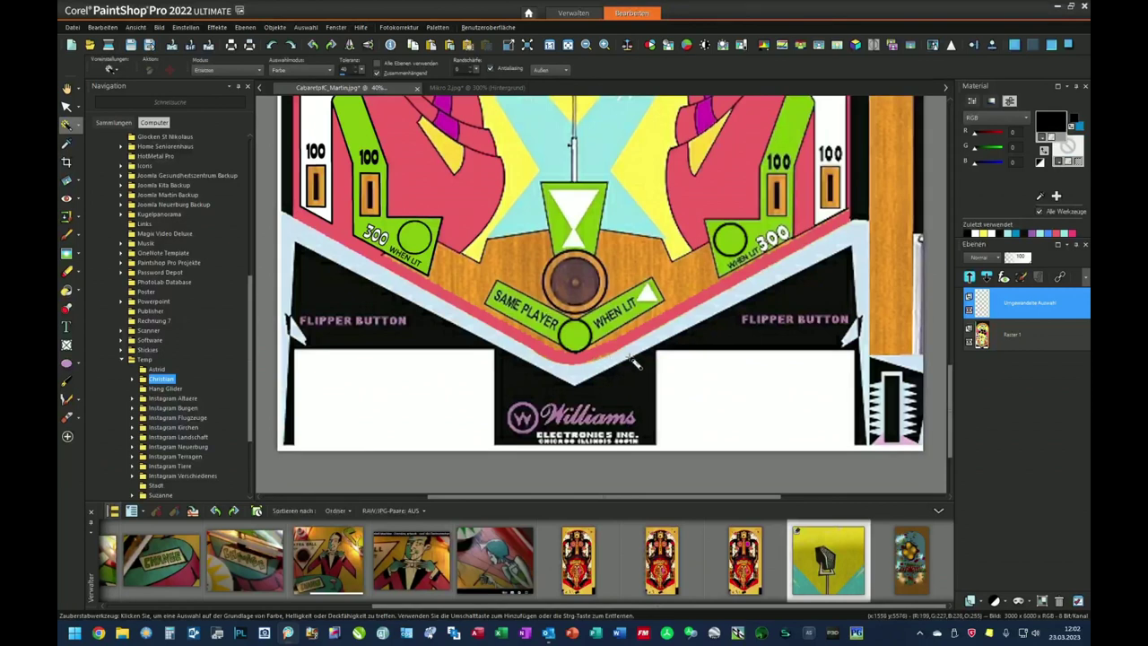
{"action": "left_click", "coordinate": [723, 307]}
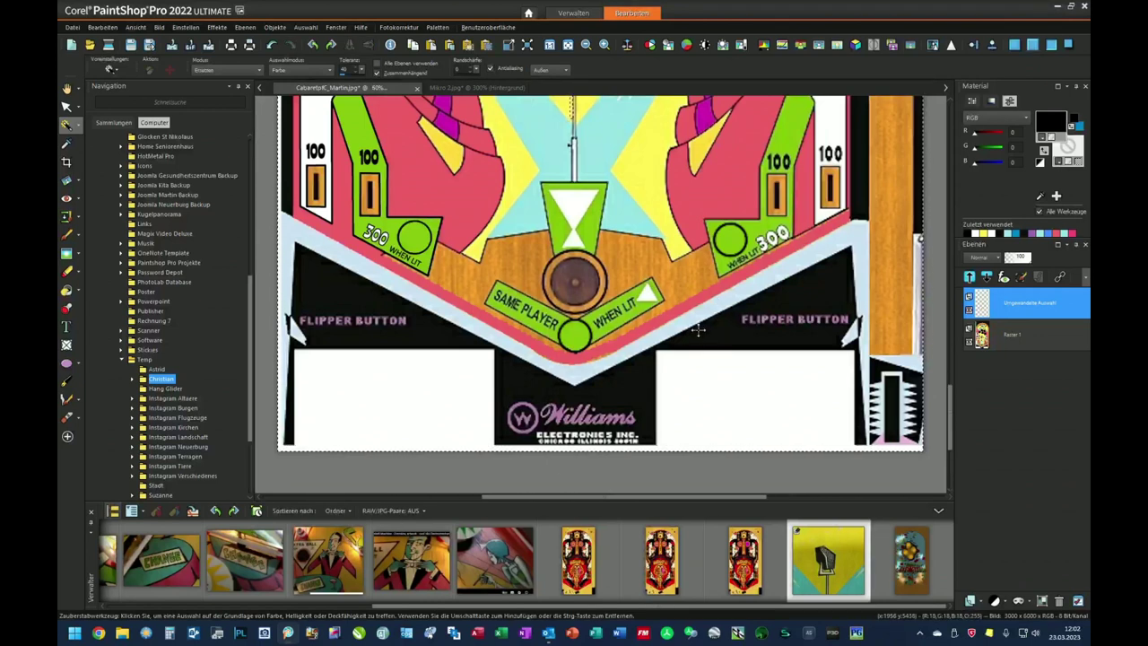
{"action": "scroll", "coordinate": [700, 327], "scroll_direction": "up", "scroll_amount": 3}
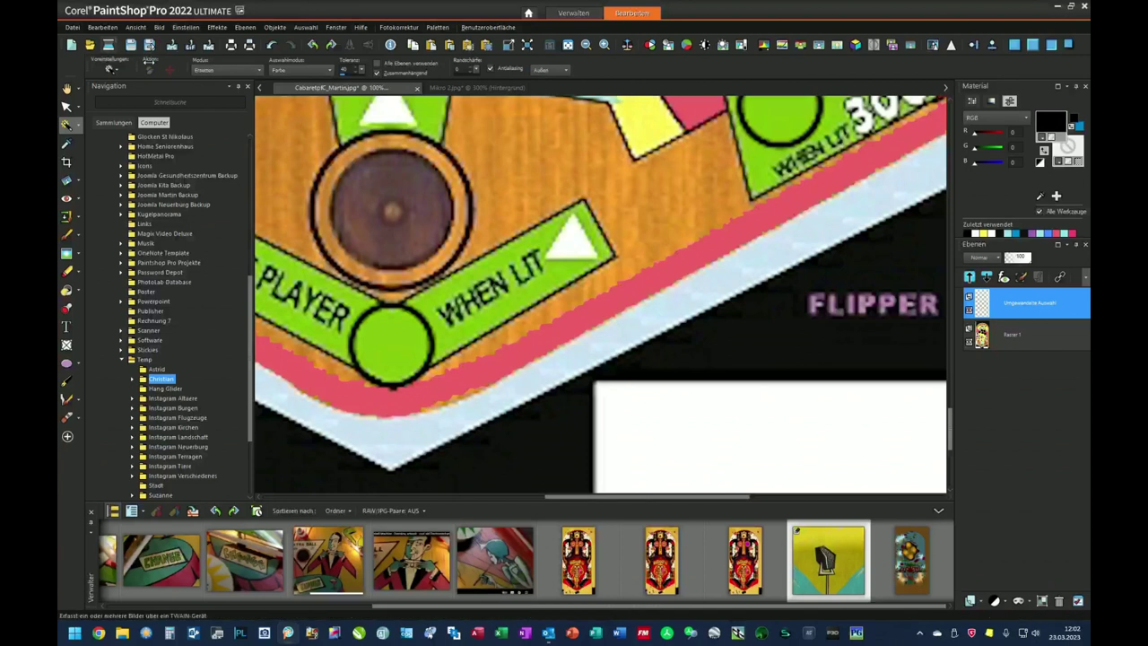
Activate the base playfield layer, clear the selection, select the light-blue border with the Magic Wand and invert the selection.
{"action": "left_click", "coordinate": [1012, 333]}
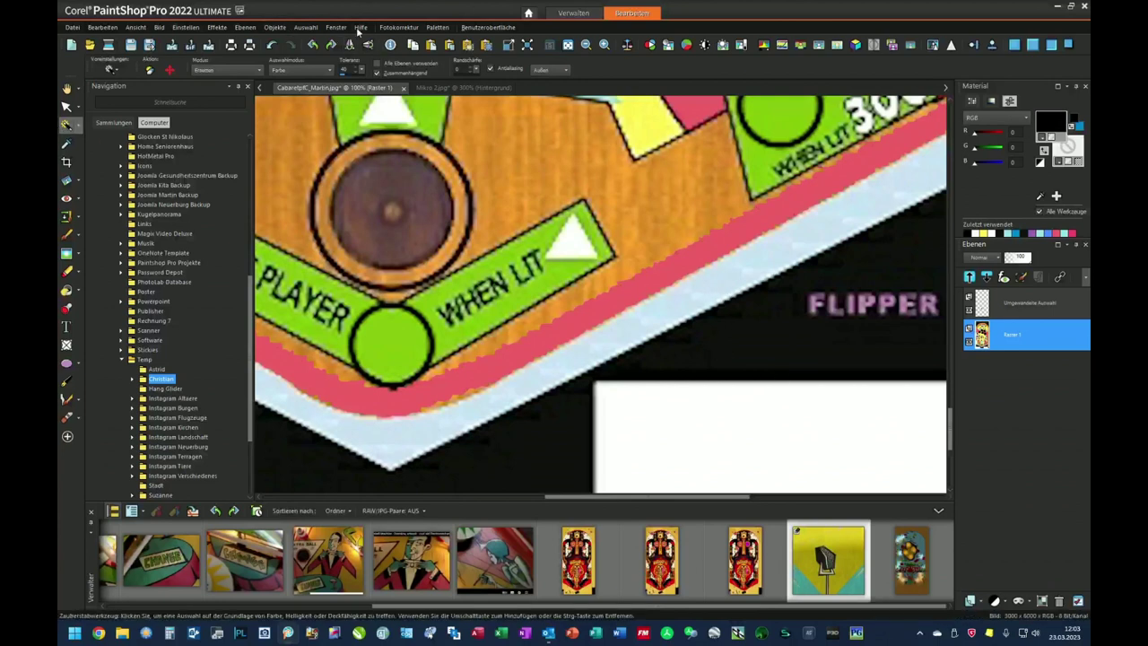
{"action": "left_click", "coordinate": [306, 28]}
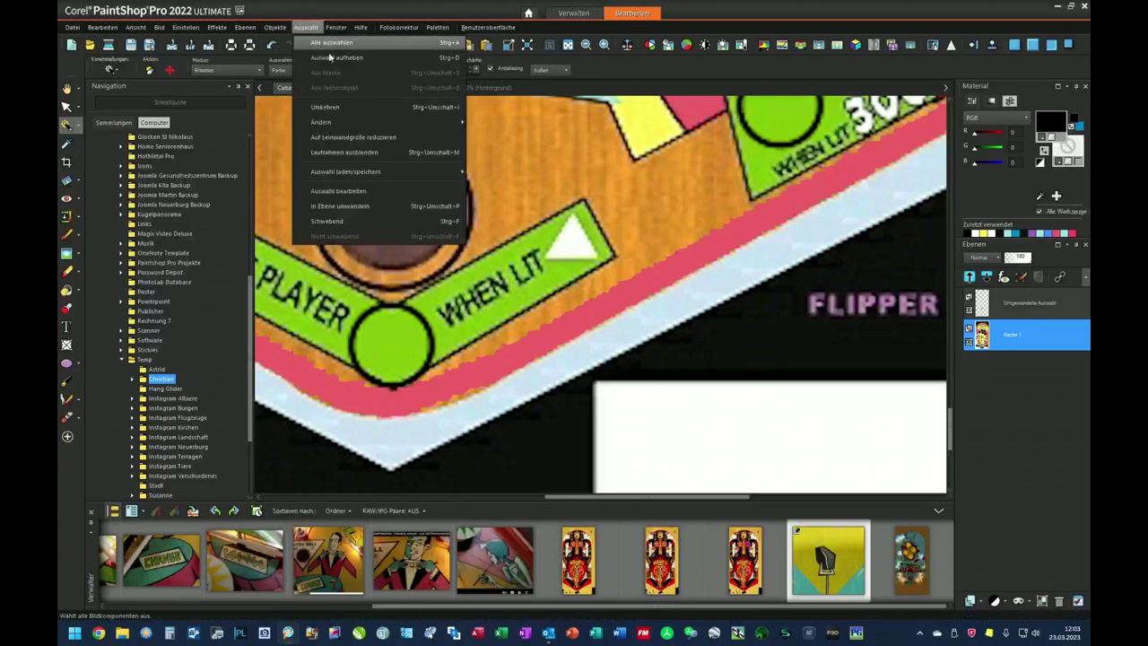
{"action": "left_click", "coordinate": [332, 56]}
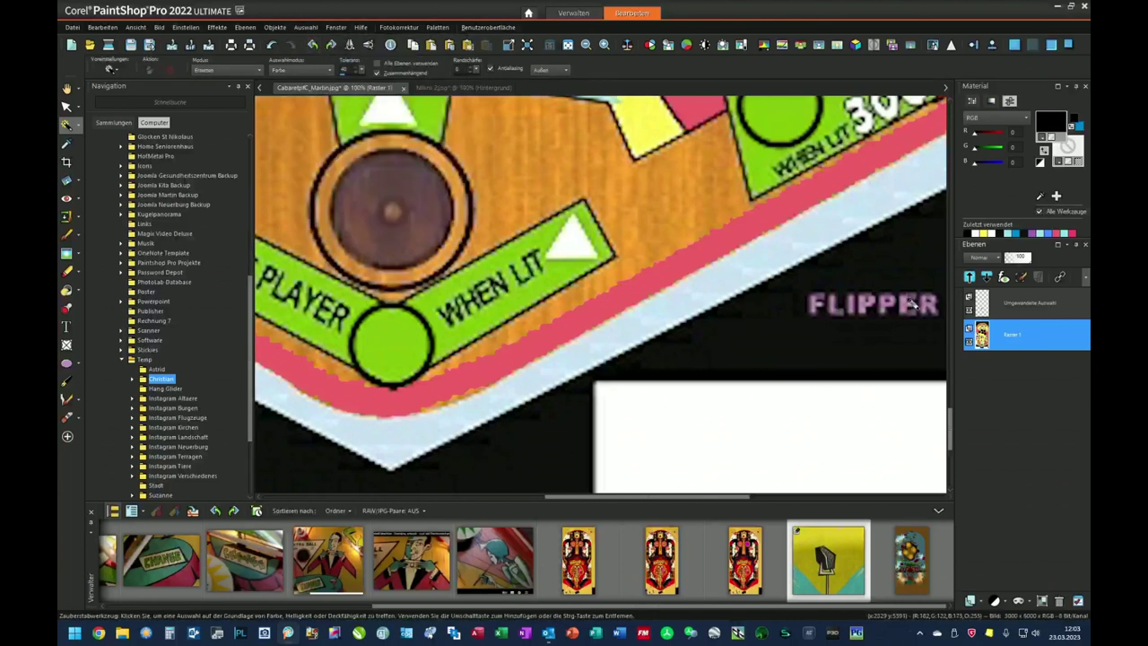
{"action": "left_click", "coordinate": [722, 282]}
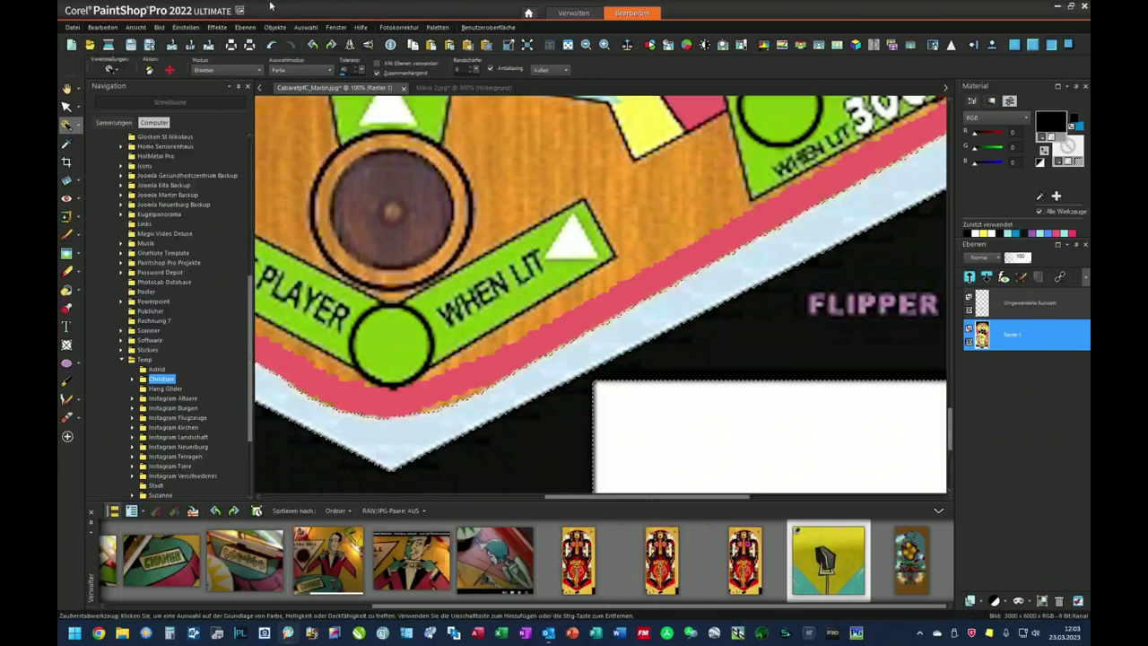
{"action": "left_click", "coordinate": [305, 27]}
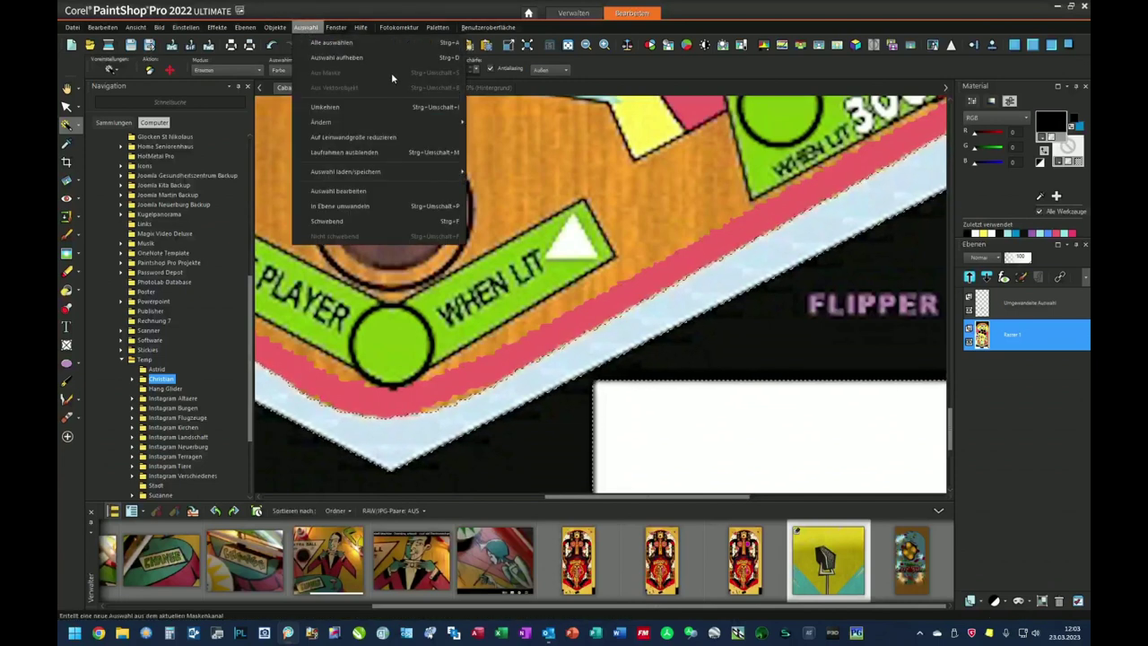
{"action": "left_click", "coordinate": [318, 107]}
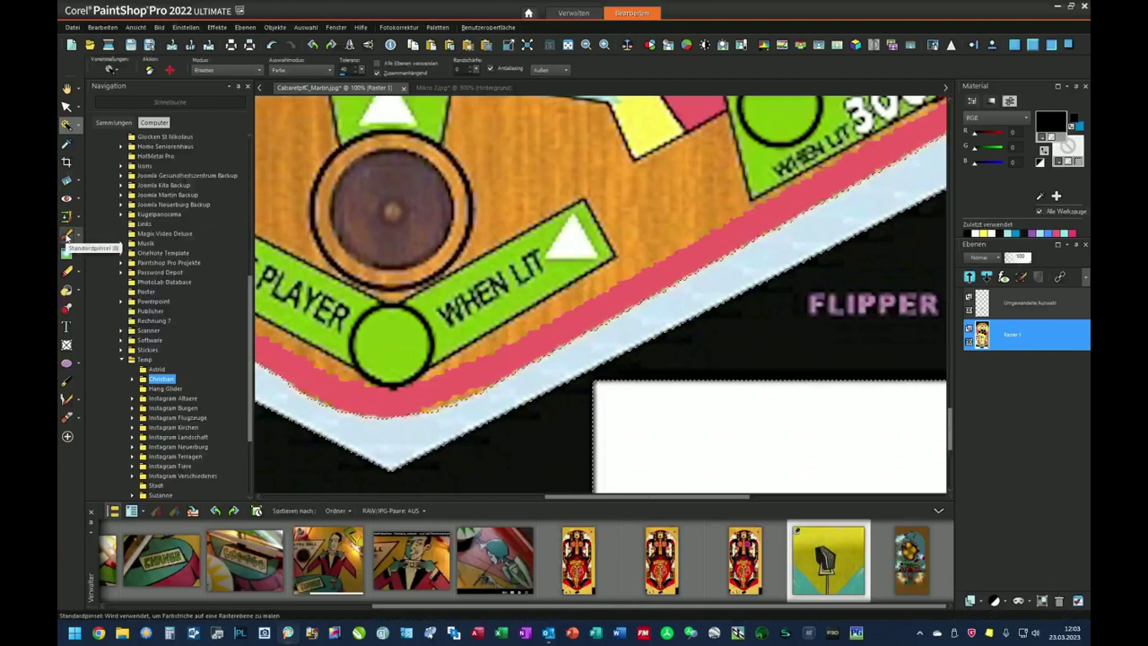
Clone wood grain over the pink stripe section between the WHEN LIT arrow and the green 300 field with the Clone Brush.
{"action": "left_click", "coordinate": [70, 236]}
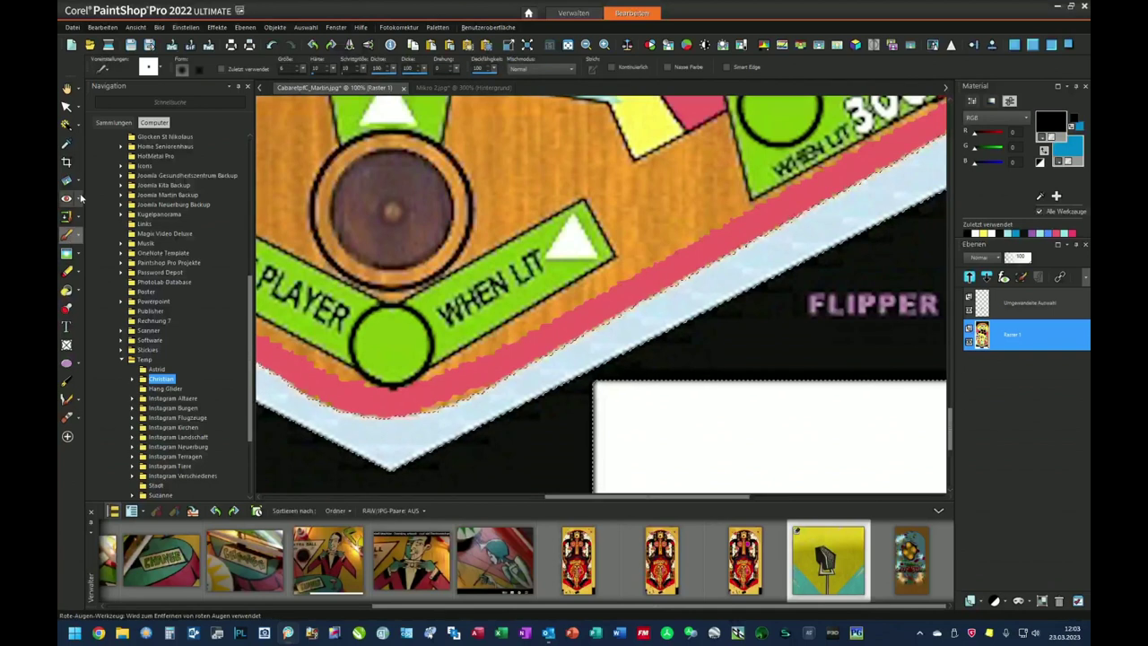
{"action": "left_click", "coordinate": [65, 216]}
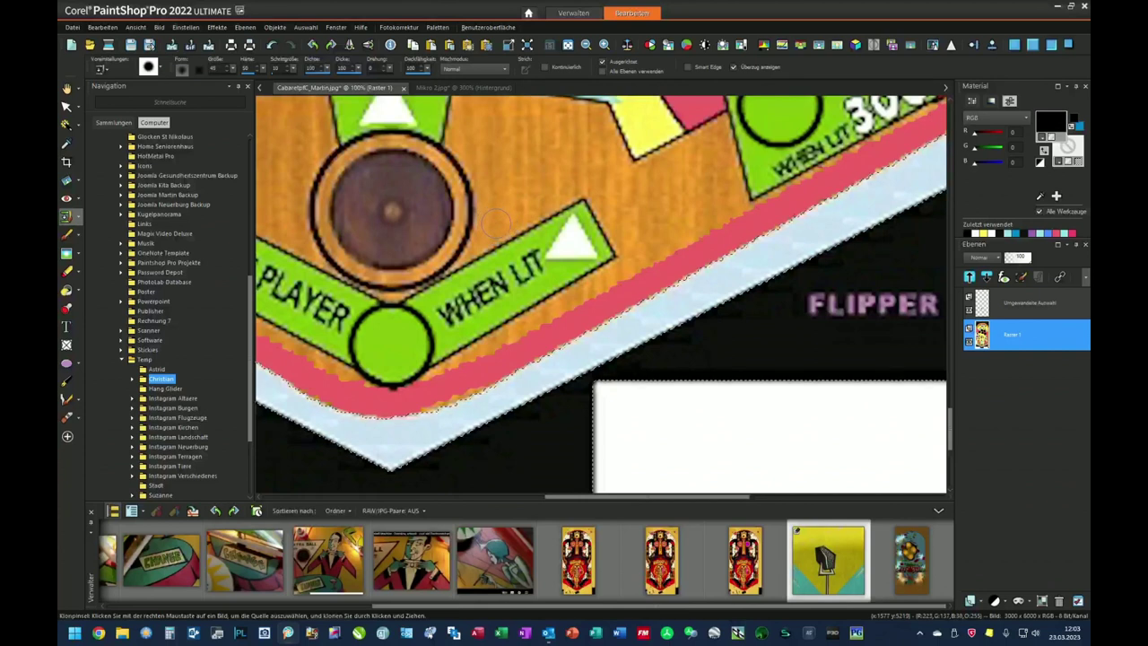
{"action": "key", "text": "alt"}
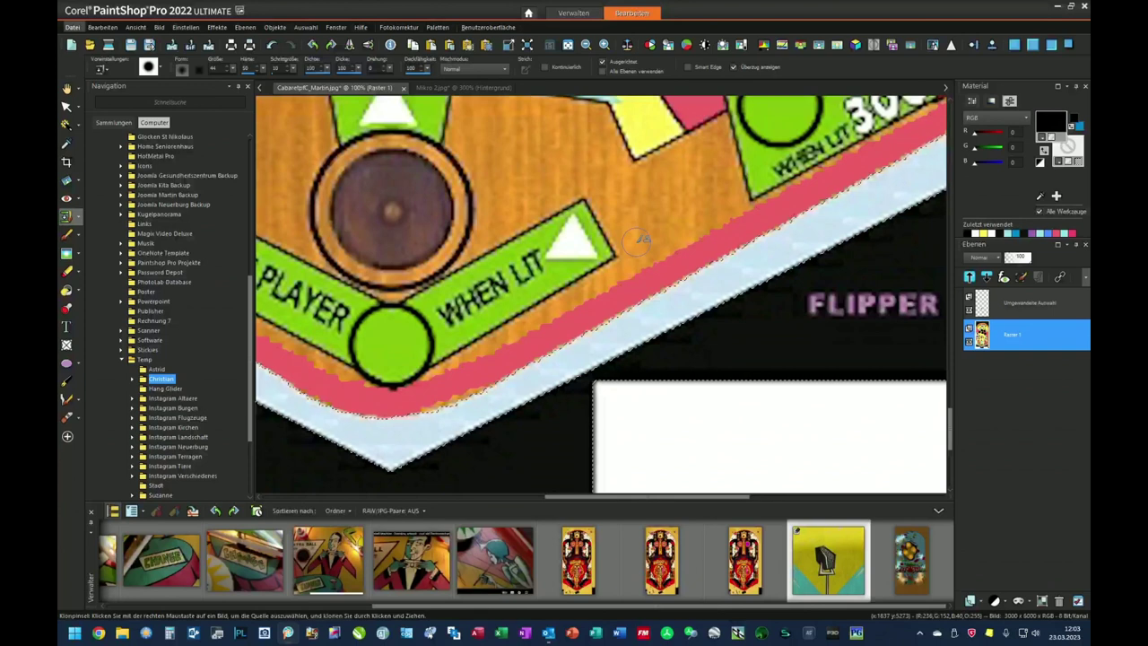
{"action": "key", "text": "alt"}
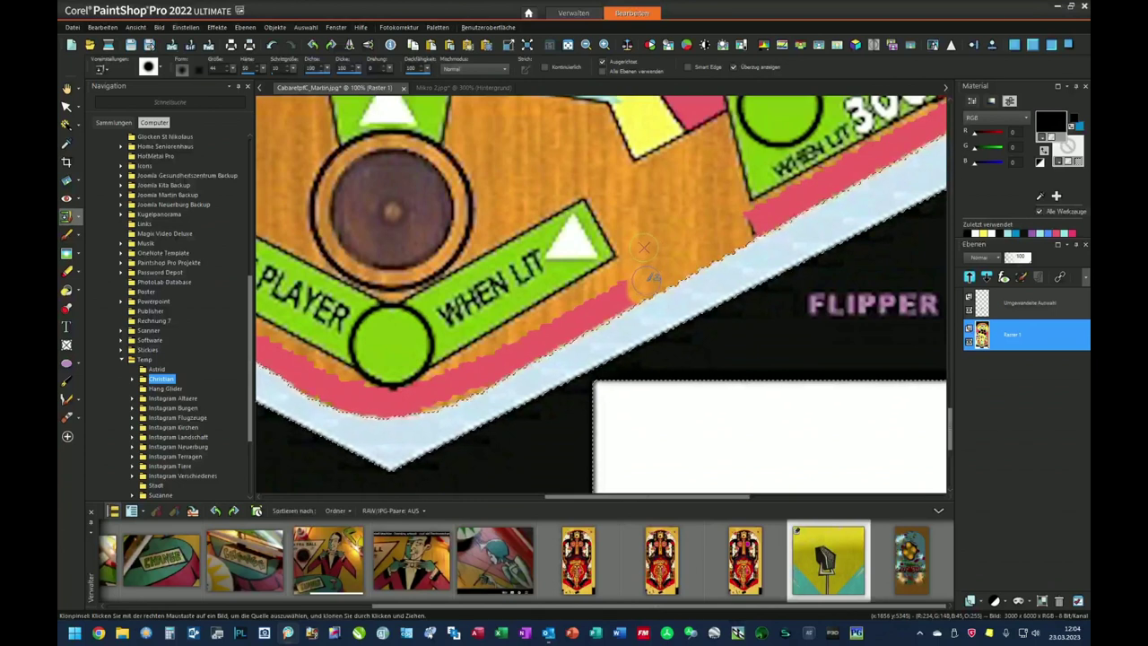
Resample the wood grain and clone it over the pink stripe below the green WHEN LIT 300 field.
{"action": "right_click", "coordinate": [647, 279]}
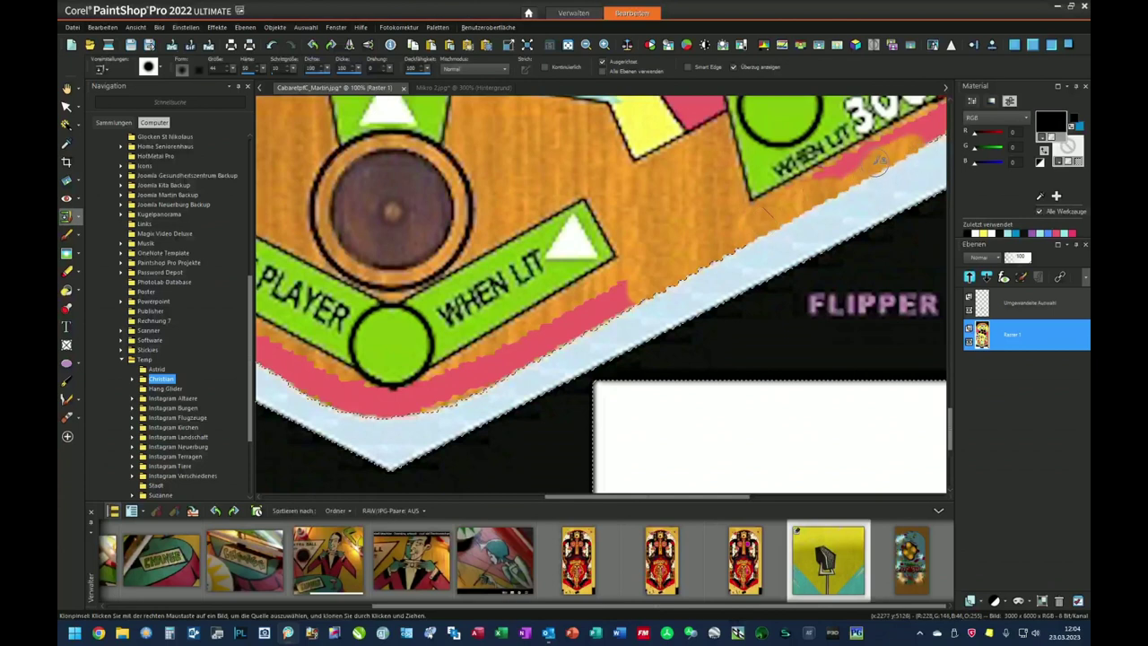
{"action": "mouse_move", "coordinate": [933, 142]}
{"action": "left_mouse_down"}
{"action": "mouse_move", "coordinate": [937, 133]}
{"action": "mouse_move", "coordinate": [906, 139]}
{"action": "mouse_move", "coordinate": [875, 179]}
{"action": "mouse_move", "coordinate": [763, 234]}
{"action": "left_mouse_up"}
{"action": "right_click", "coordinate": [644, 271]}
{"action": "mouse_move", "coordinate": [810, 187]}
{"action": "left_mouse_down"}
{"action": "mouse_move", "coordinate": [728, 301]}
{"action": "mouse_move", "coordinate": [839, 167]}
{"action": "mouse_move", "coordinate": [915, 128]}
{"action": "mouse_move", "coordinate": [884, 130]}
{"action": "mouse_move", "coordinate": [857, 166]}
{"action": "mouse_move", "coordinate": [891, 148]}
{"action": "mouse_move", "coordinate": [839, 175]}
{"action": "left_mouse_up"}
Resample the wood grain and clone it over the remaining pink stripe between the green 300 field and the light-blue border's upper-right corner.
{"action": "left_click_drag", "start_coordinate": [859, 251], "coordinate": [575, 382]}
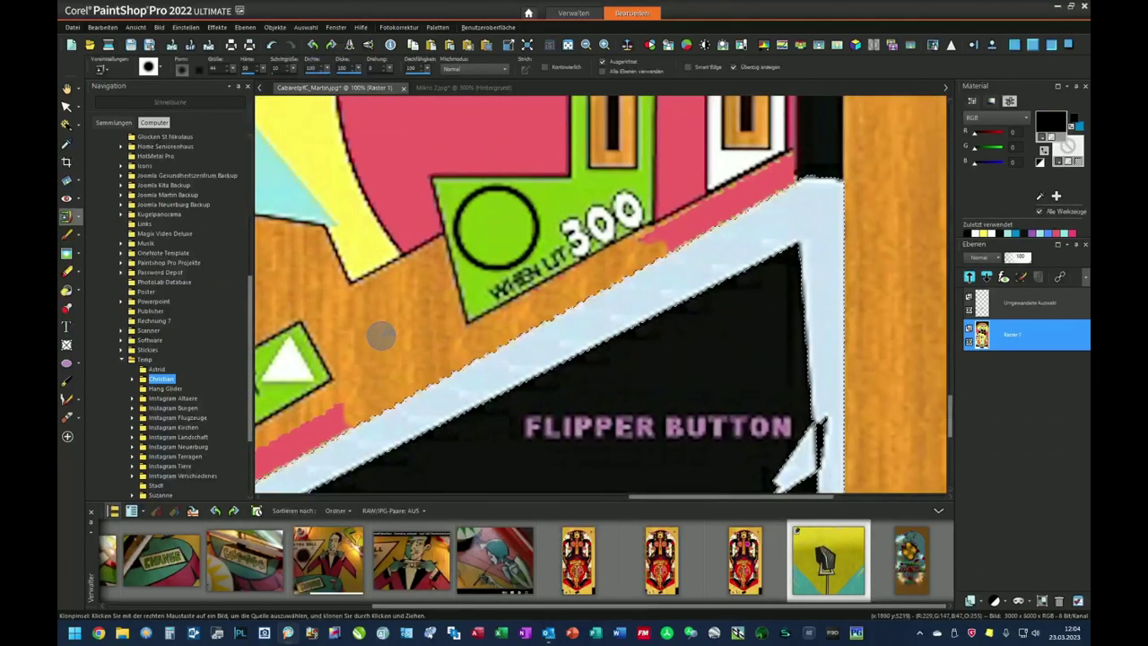
{"action": "right_click", "coordinate": [376, 336]}
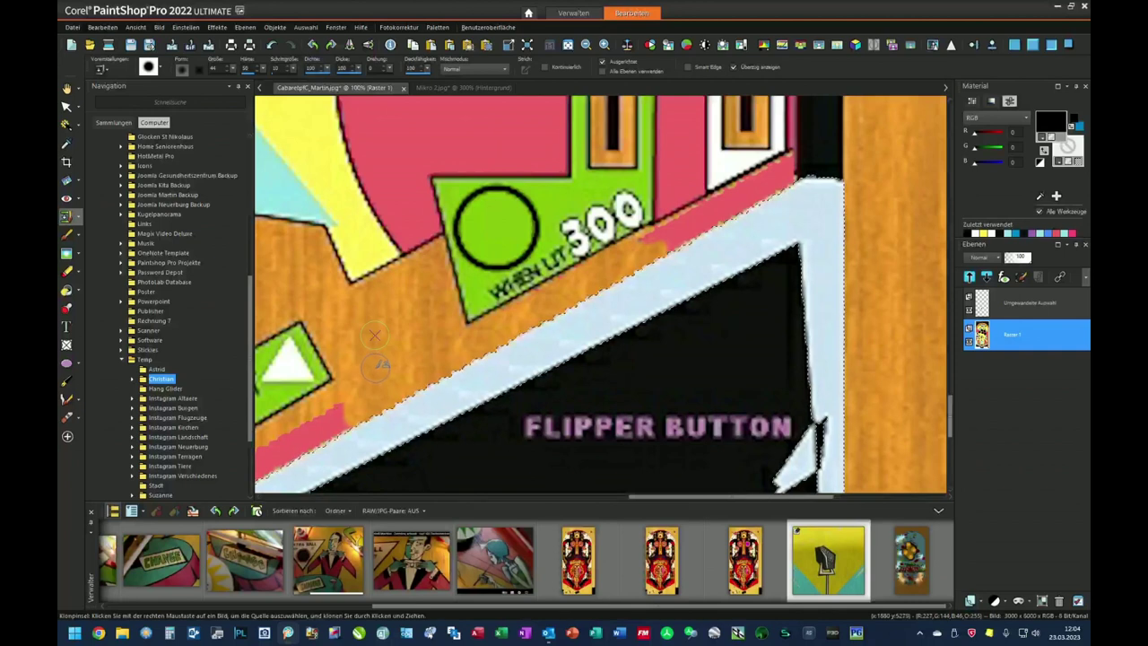
{"action": "mouse_move", "coordinate": [382, 375]}
{"action": "left_mouse_down"}
{"action": "mouse_move", "coordinate": [449, 366]}
{"action": "mouse_move", "coordinate": [417, 328]}
{"action": "mouse_move", "coordinate": [422, 362]}
{"action": "left_mouse_up"}
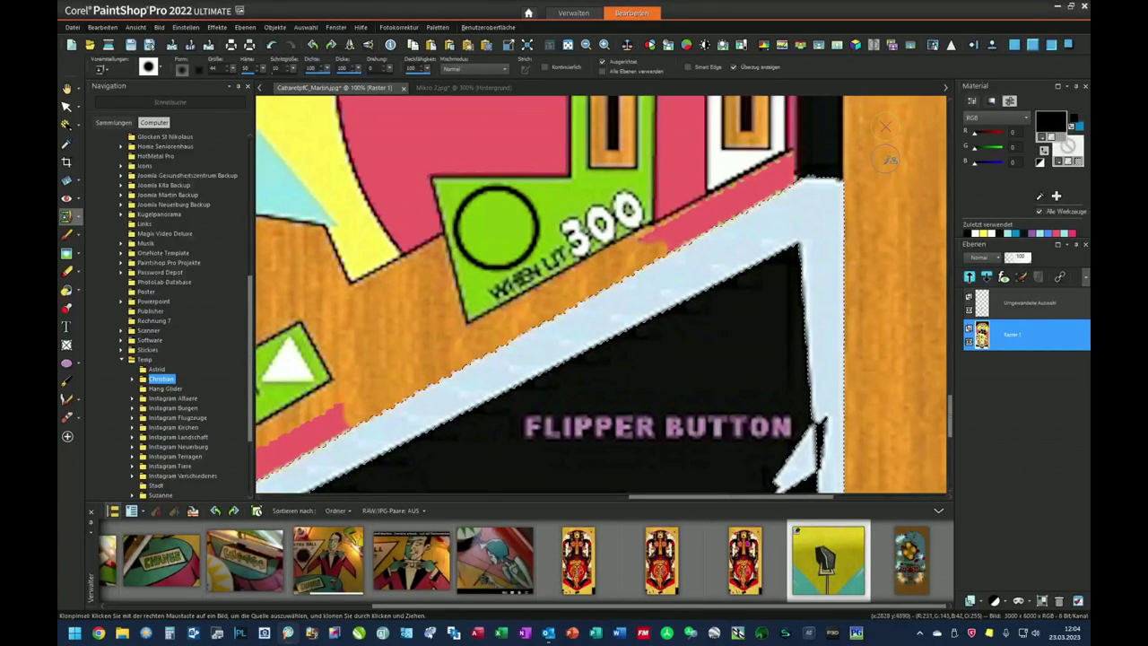
{"action": "left_click", "coordinate": [367, 389]}
{"action": "right_click", "coordinate": [370, 391]}
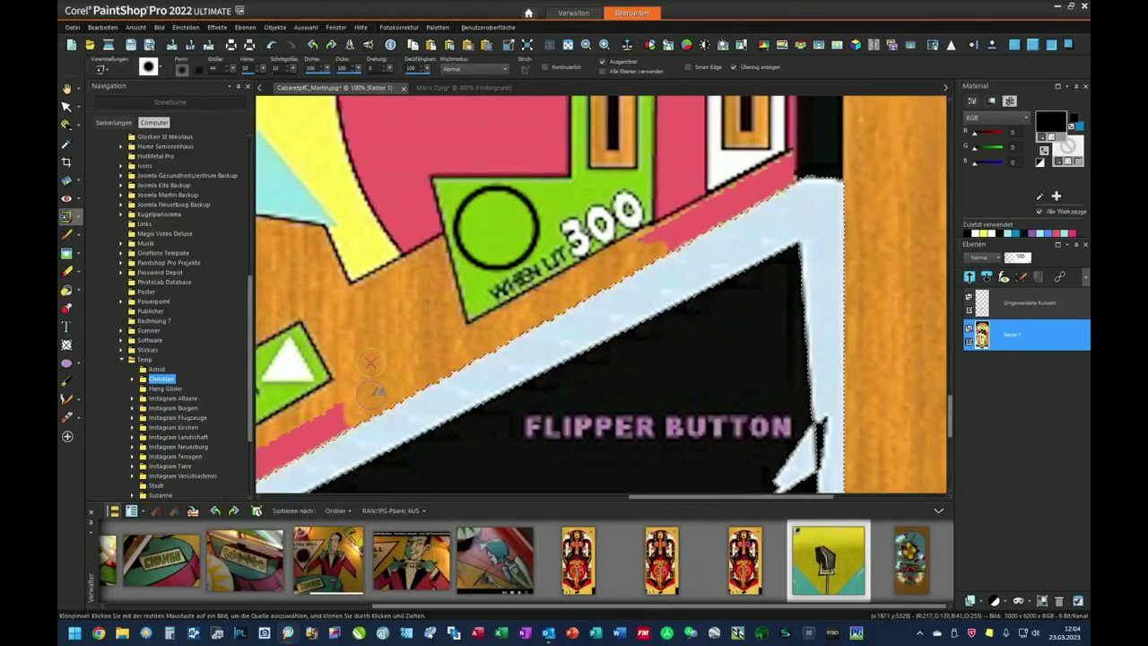
{"action": "left_click", "coordinate": [808, 242]}
{"action": "mouse_move", "coordinate": [807, 242]}
{"action": "left_mouse_down"}
{"action": "mouse_move", "coordinate": [764, 220]}
{"action": "mouse_move", "coordinate": [652, 244]}
{"action": "mouse_move", "coordinate": [739, 204]}
{"action": "mouse_move", "coordinate": [642, 247]}
{"action": "mouse_move", "coordinate": [778, 190]}
{"action": "mouse_move", "coordinate": [779, 170]}
{"action": "mouse_move", "coordinate": [729, 206]}
{"action": "left_mouse_up"}
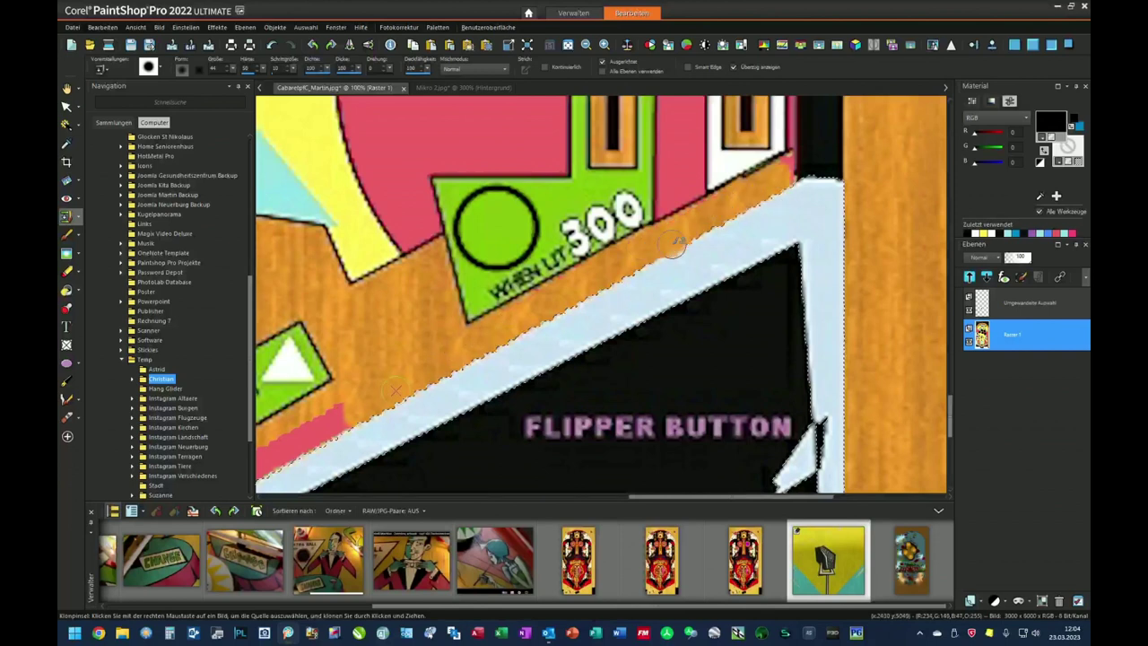
Clear the selection around the light-blue border.
{"action": "scroll", "coordinate": [729, 206], "scroll_direction": "down", "scroll_amount": 4}
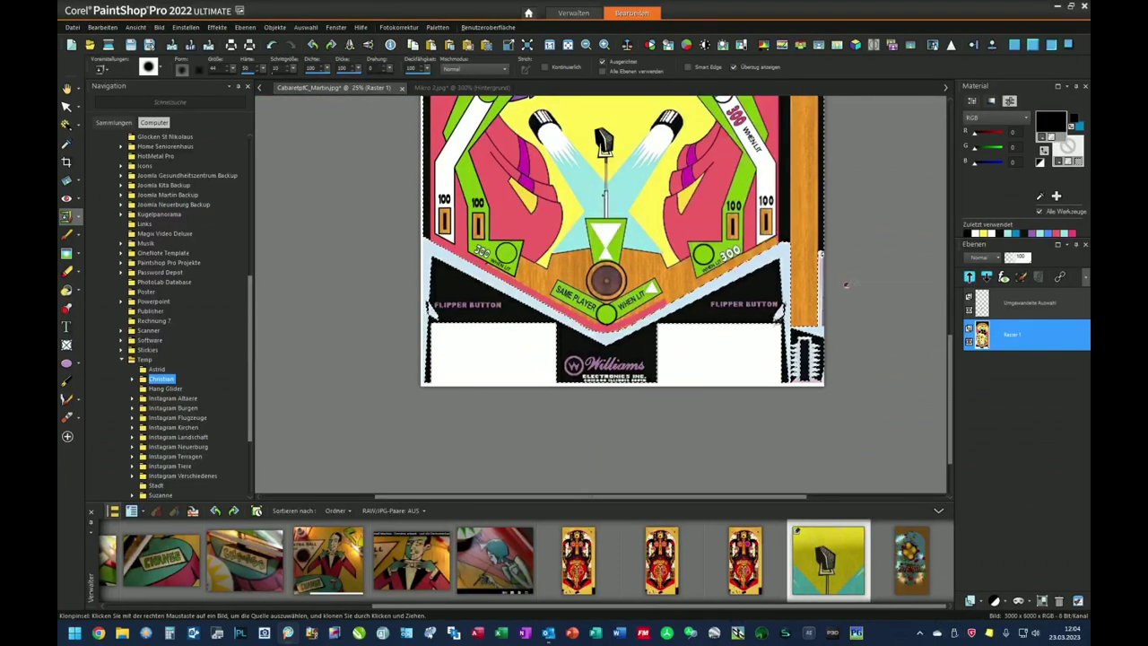
{"action": "left_click", "coordinate": [305, 27]}
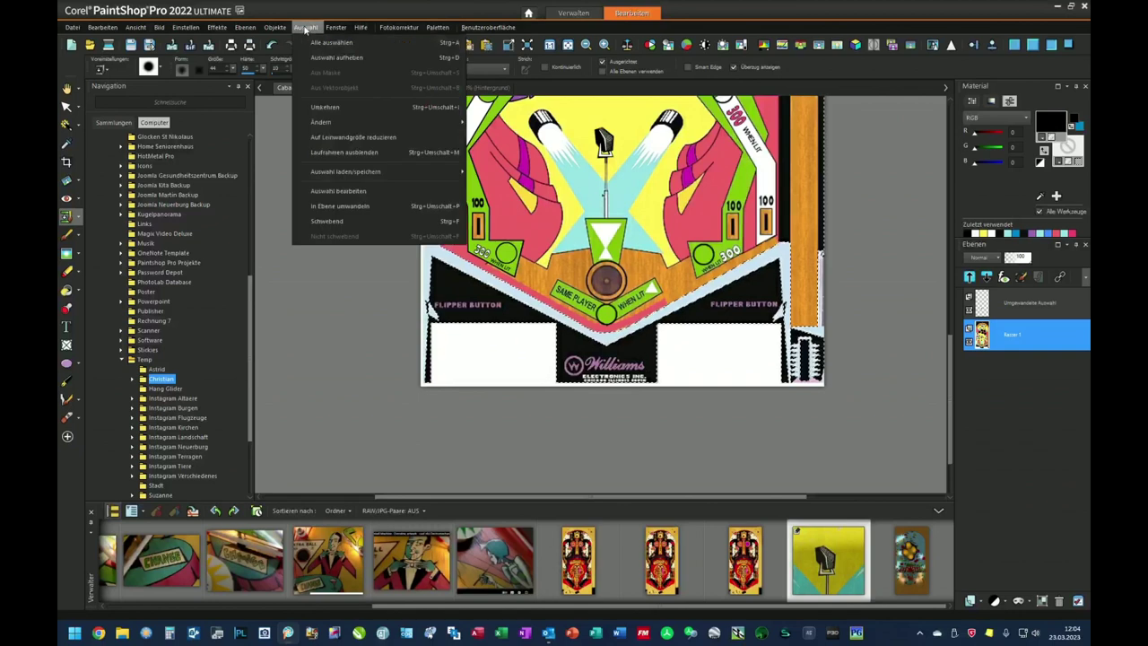
{"action": "left_click", "coordinate": [328, 57]}
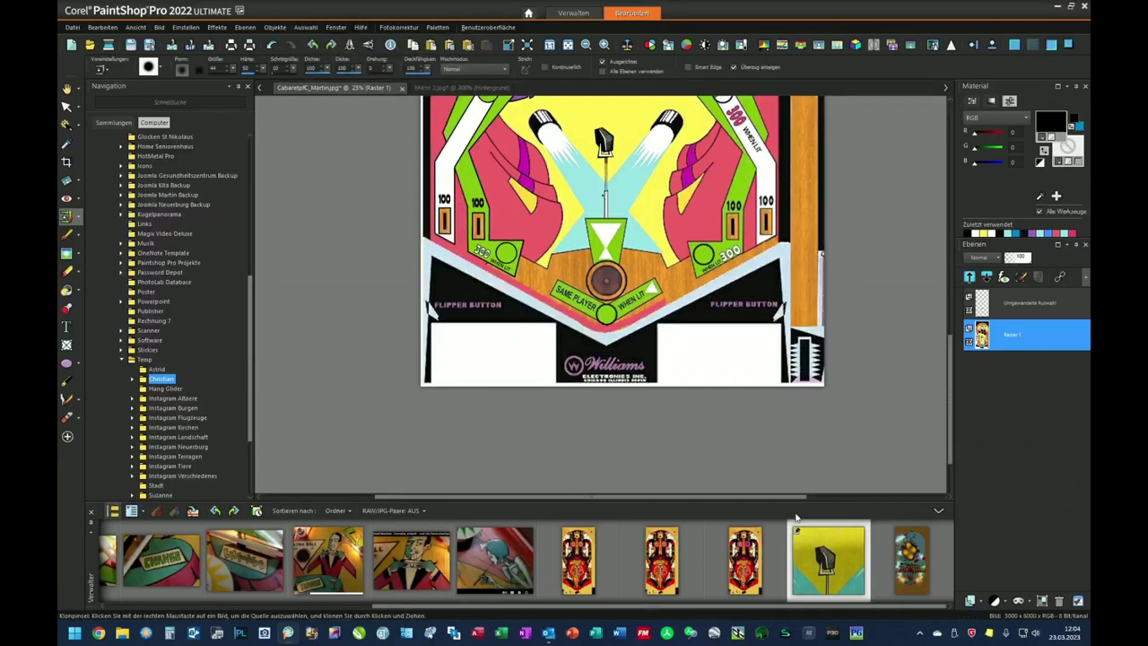
Resample the wood grain and clone it over the pink stripe below the WHEN LIT arrow, as far as the green circle.
{"action": "scroll", "coordinate": [870, 209], "scroll_direction": "up", "scroll_amount": 3}
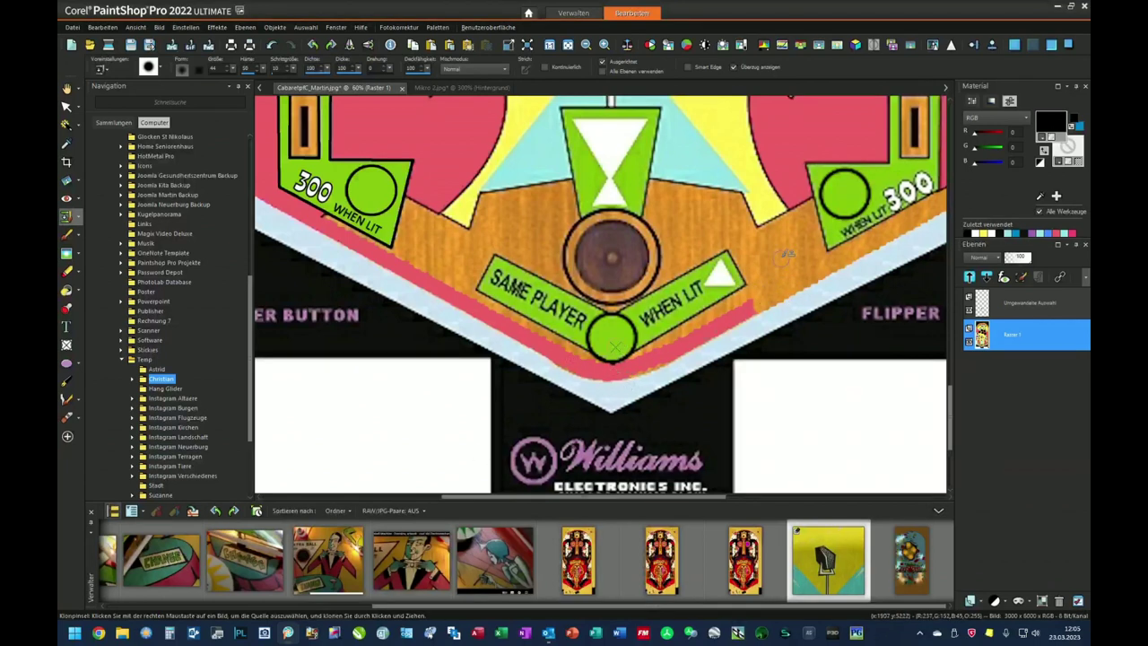
{"action": "right_click", "coordinate": [791, 279]}
{"action": "mouse_move", "coordinate": [778, 290]}
{"action": "left_mouse_down"}
{"action": "mouse_move", "coordinate": [665, 352]}
{"action": "mouse_move", "coordinate": [747, 313]}
{"action": "mouse_move", "coordinate": [785, 276]}
{"action": "mouse_move", "coordinate": [759, 299]}
{"action": "mouse_move", "coordinate": [806, 274]}
{"action": "mouse_move", "coordinate": [667, 349]}
{"action": "mouse_move", "coordinate": [905, 263]}
{"action": "mouse_move", "coordinate": [834, 359]}
{"action": "mouse_move", "coordinate": [867, 350]}
{"action": "mouse_move", "coordinate": [797, 277]}
{"action": "mouse_move", "coordinate": [809, 321]}
{"action": "mouse_move", "coordinate": [737, 246]}
{"action": "mouse_move", "coordinate": [737, 236]}
{"action": "mouse_move", "coordinate": [800, 333]}
{"action": "mouse_move", "coordinate": [774, 249]}
{"action": "mouse_move", "coordinate": [777, 338]}
{"action": "mouse_move", "coordinate": [757, 267]}
{"action": "mouse_move", "coordinate": [820, 212]}
{"action": "mouse_move", "coordinate": [802, 315]}
{"action": "mouse_move", "coordinate": [820, 216]}
{"action": "mouse_move", "coordinate": [841, 280]}
{"action": "mouse_move", "coordinate": [861, 241]}
{"action": "mouse_move", "coordinate": [831, 320]}
{"action": "mouse_move", "coordinate": [830, 265]}
{"action": "mouse_move", "coordinate": [796, 312]}
{"action": "mouse_move", "coordinate": [736, 317]}
{"action": "mouse_move", "coordinate": [777, 289]}
{"action": "mouse_move", "coordinate": [766, 280]}
{"action": "mouse_move", "coordinate": [795, 297]}
{"action": "mouse_move", "coordinate": [604, 348]}
{"action": "mouse_move", "coordinate": [478, 331]}
{"action": "mouse_move", "coordinate": [468, 264]}
{"action": "left_mouse_up"}
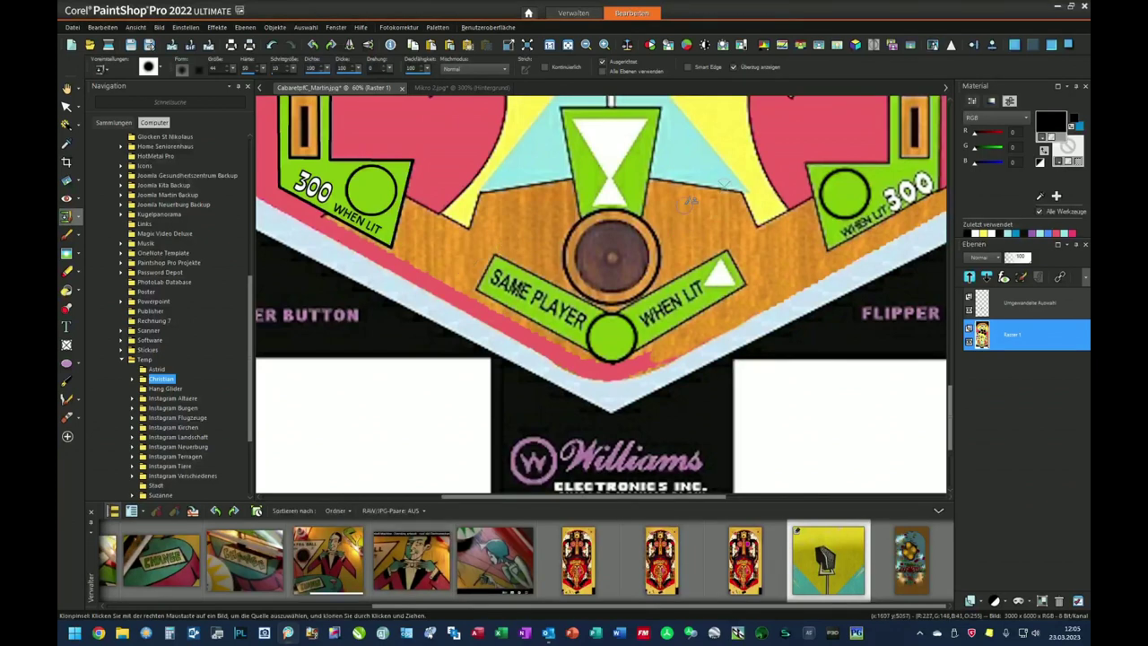
{"action": "scroll", "coordinate": [598, 235], "scroll_direction": "down", "scroll_amount": 3}
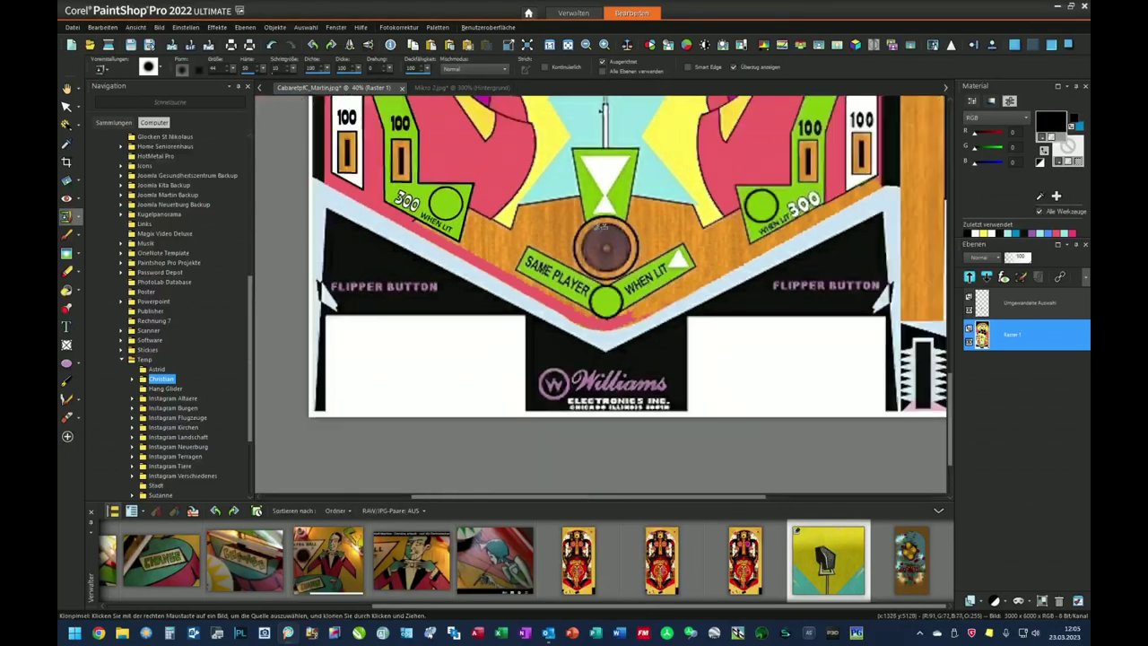
{"action": "scroll", "coordinate": [600, 237], "scroll_direction": "up", "scroll_amount": 3}
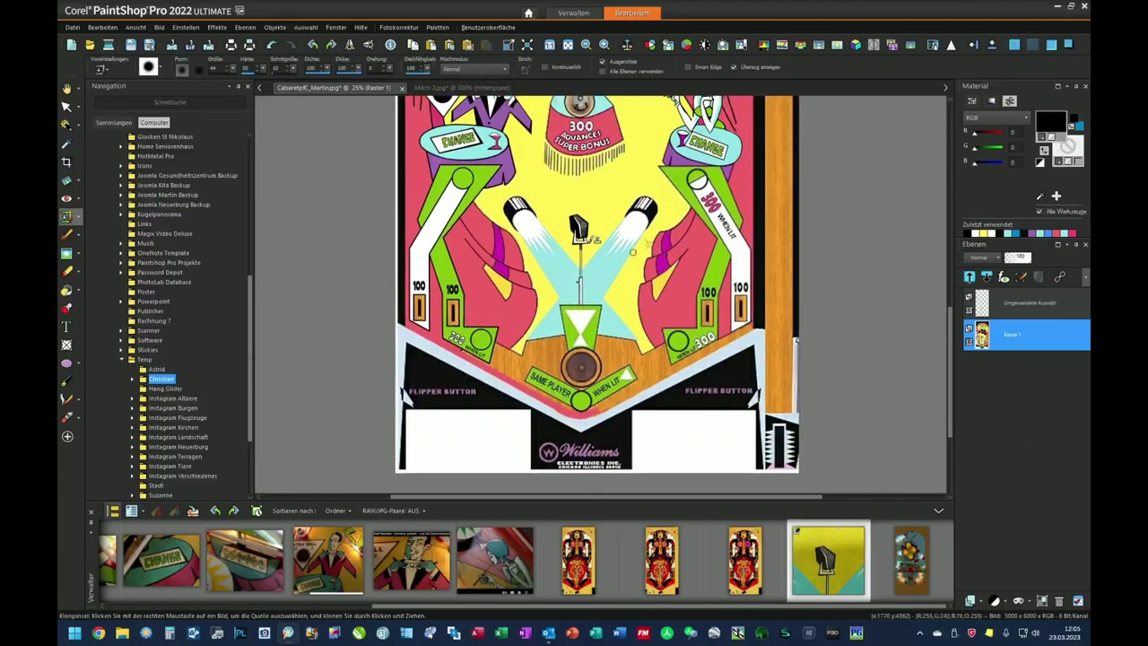